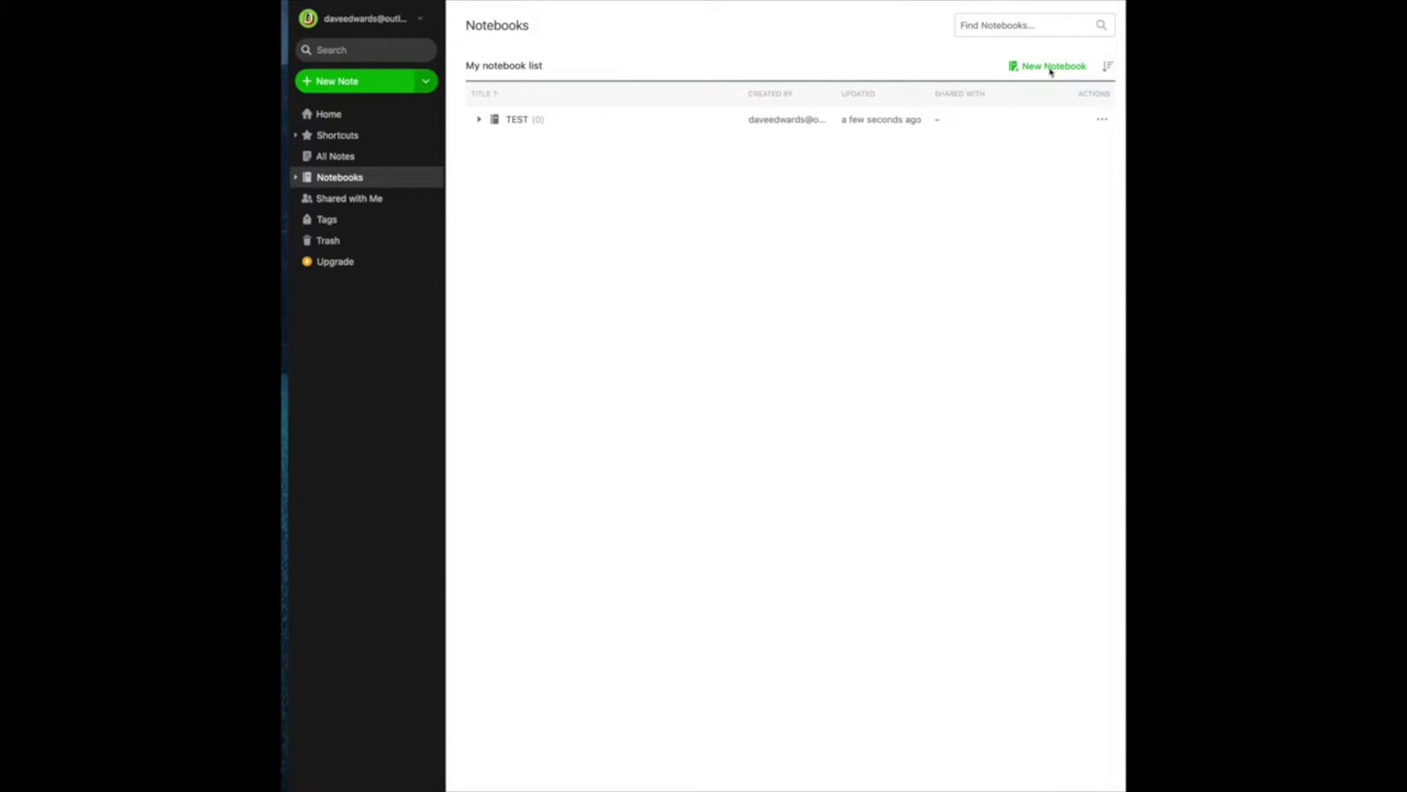
Step: Create a new empty notebook named 'Inbox' alongside TEST
{"action": "left_click", "coordinate": [1048, 68]}
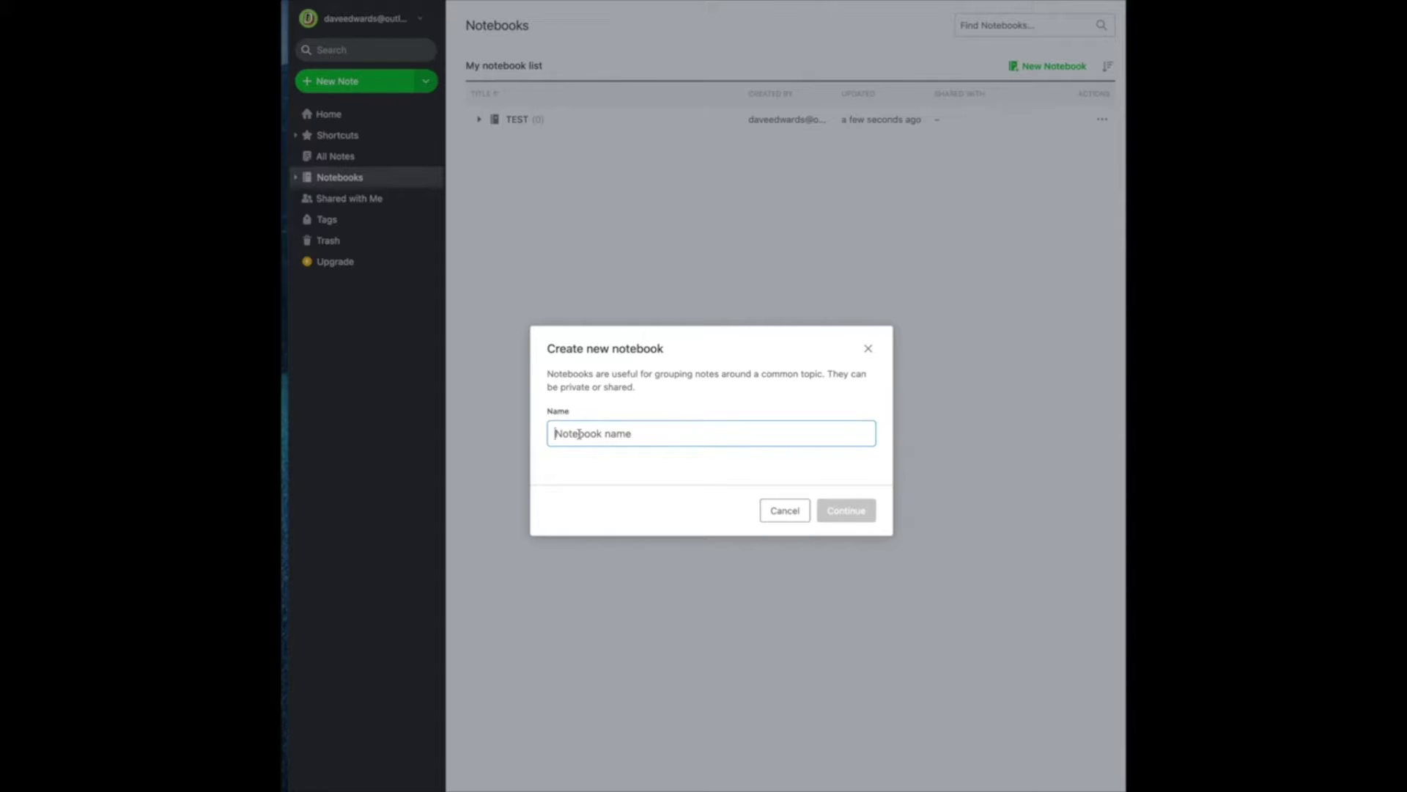
{"action": "type", "text": "Inbox"}
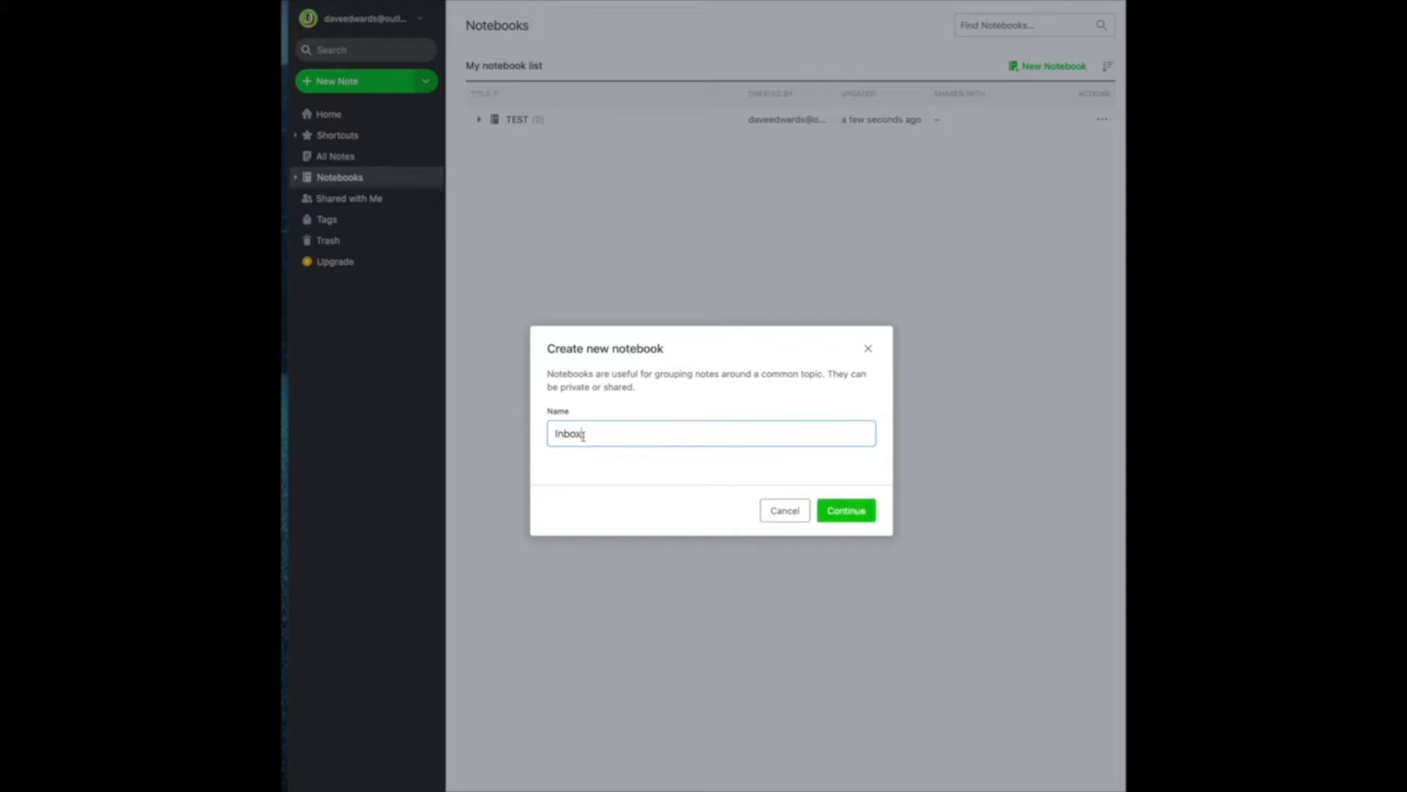
{"action": "left_click", "coordinate": [836, 513]}
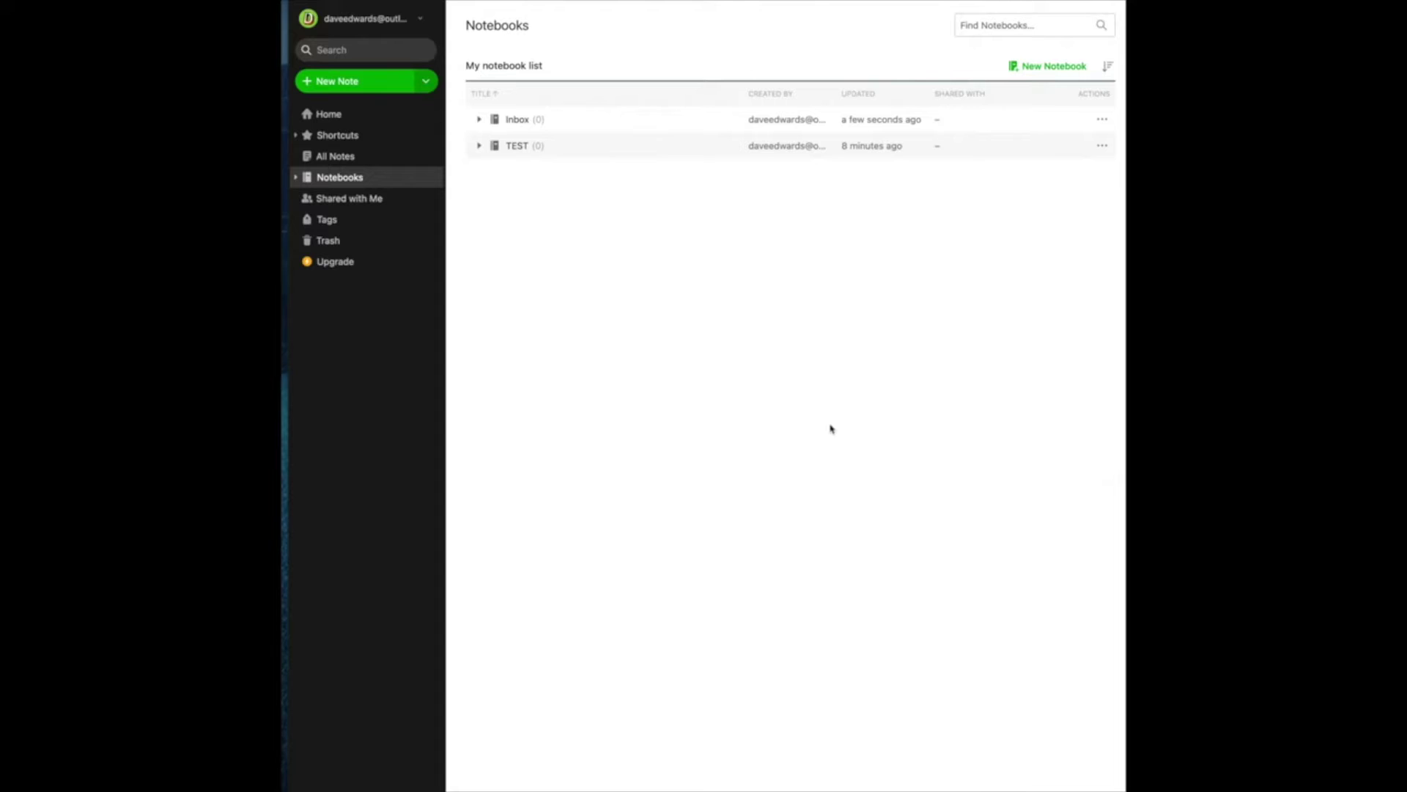
Step: Set the Inbox notebook as the default notebook from its actions menu
{"action": "left_click", "coordinate": [1103, 122]}
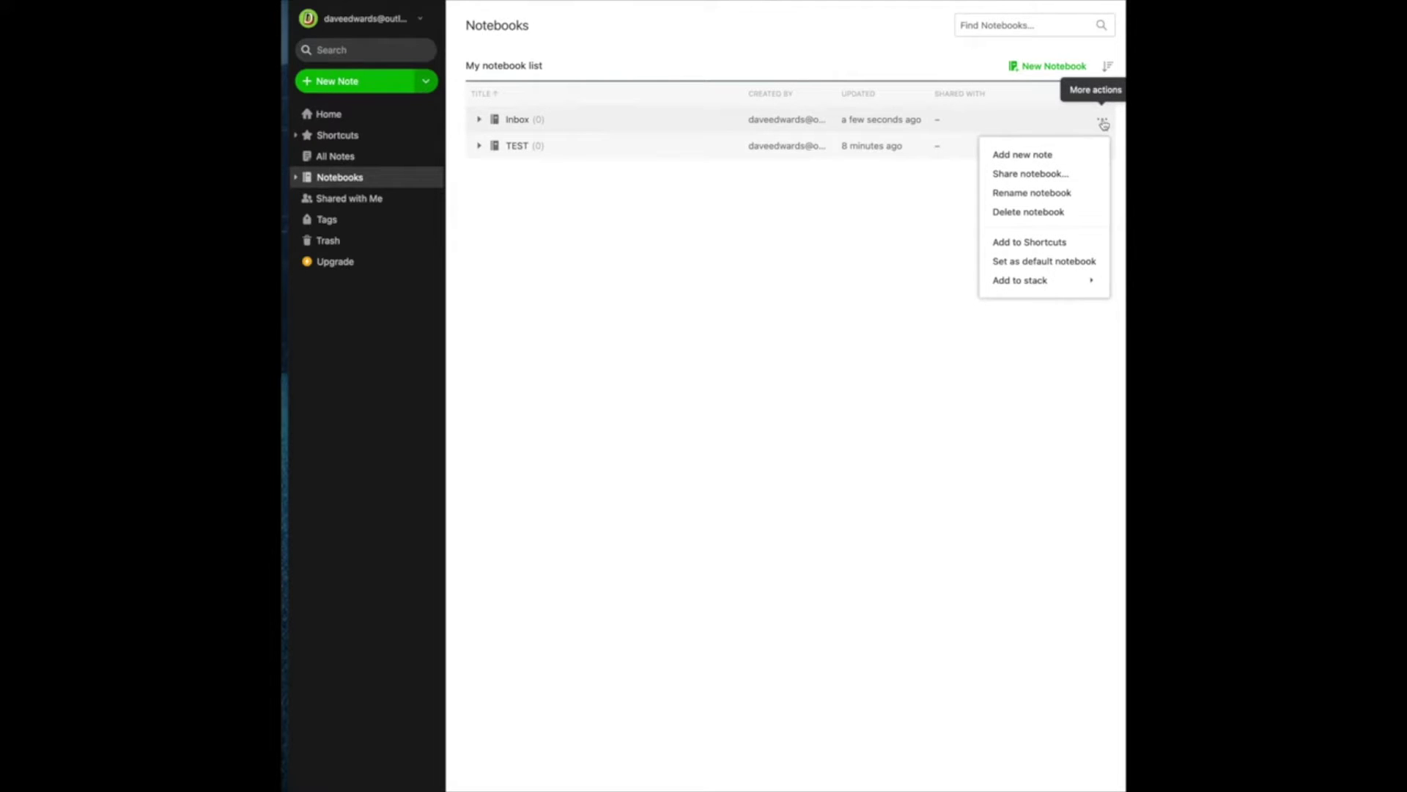
{"action": "left_click", "coordinate": [1050, 262]}
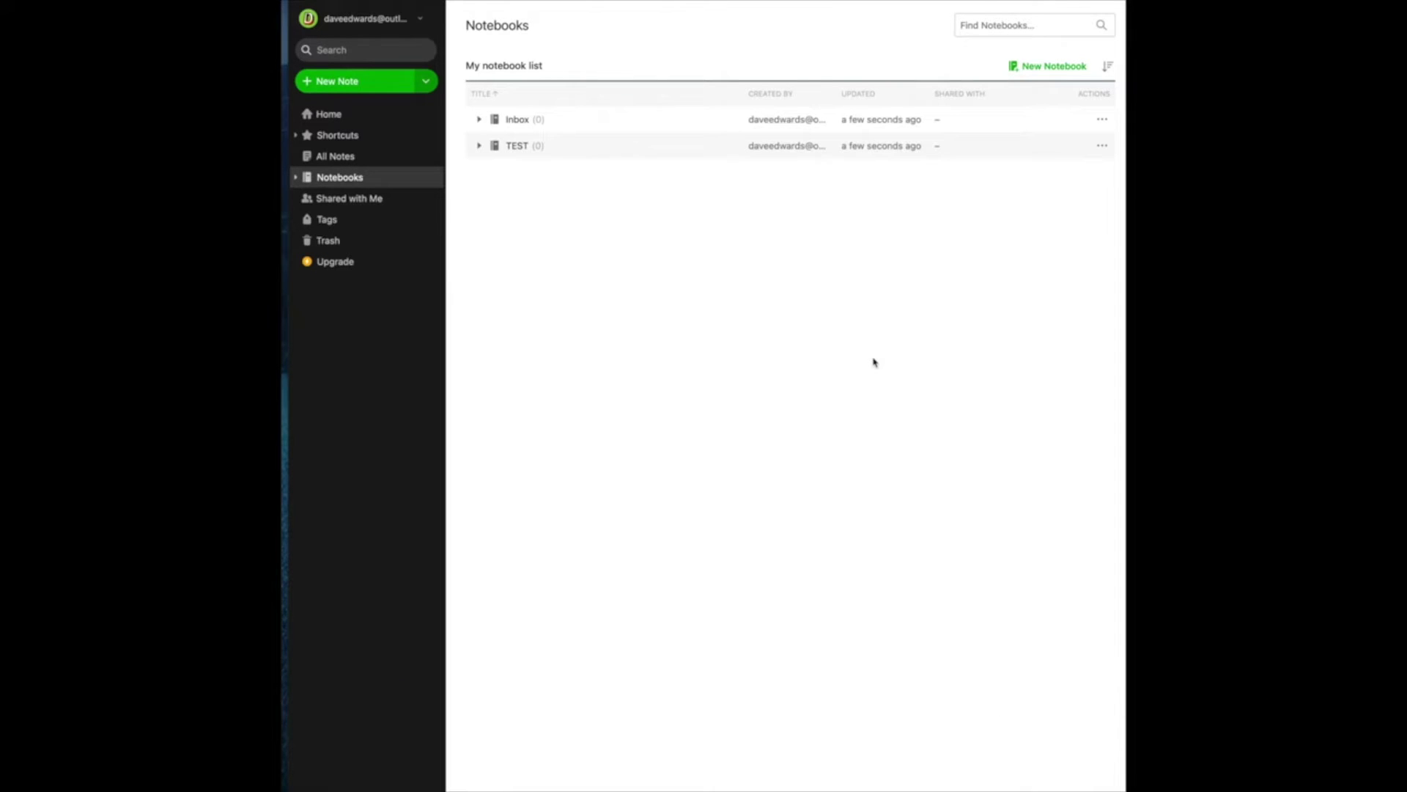
Step: Create a notebook named after the owner's media business, correcting a typo in the name
{"action": "left_click", "coordinate": [1037, 70]}
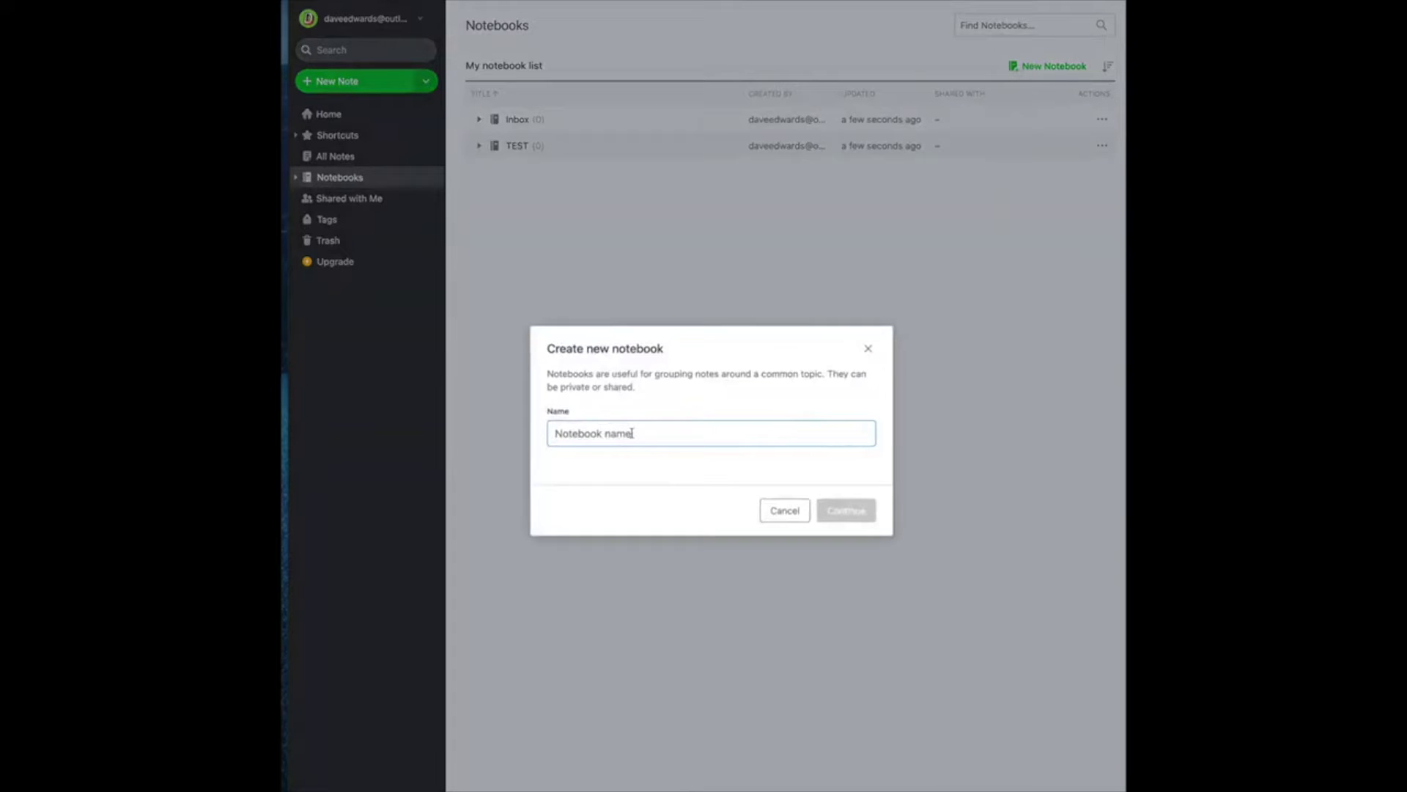
{"action": "type", "text": "Dave E"}
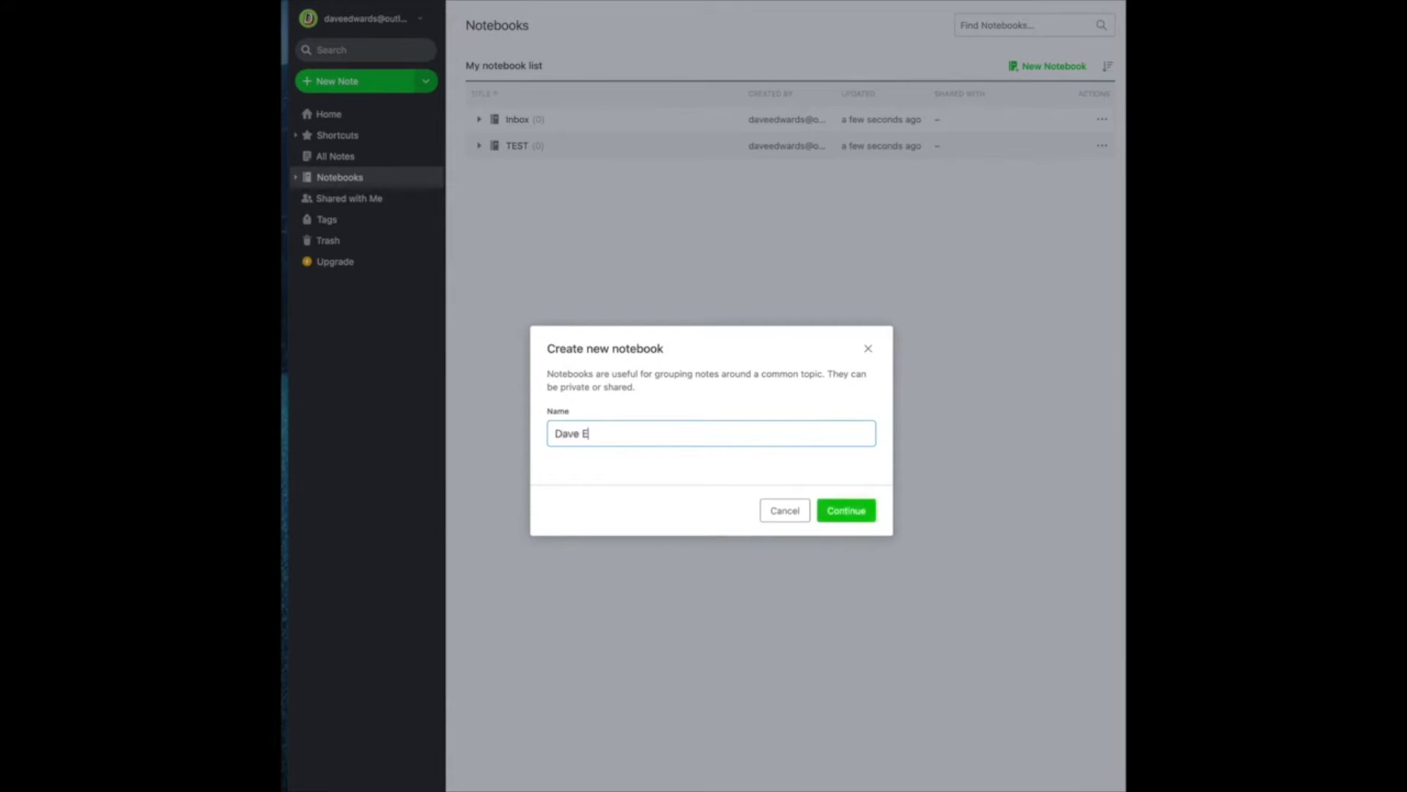
{"action": "type", "text": "dwards"}
{"action": "key", "text": "BackSpace"}
{"action": "type", "text": "s Media"}
{"action": "left_click", "coordinate": [839, 513]}
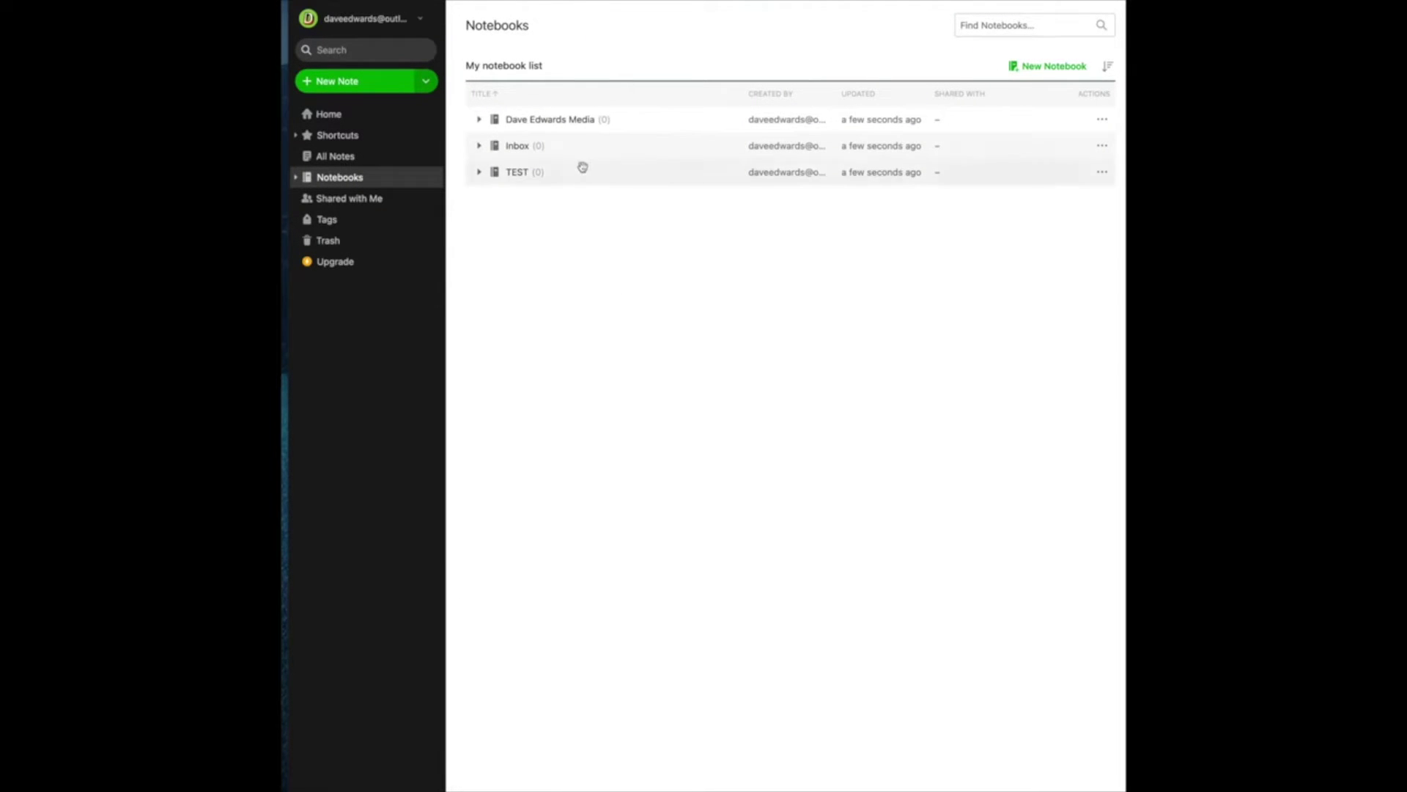
Step: Permanently delete the TEST notebook, confirming the deletion
{"action": "left_click", "coordinate": [1101, 175]}
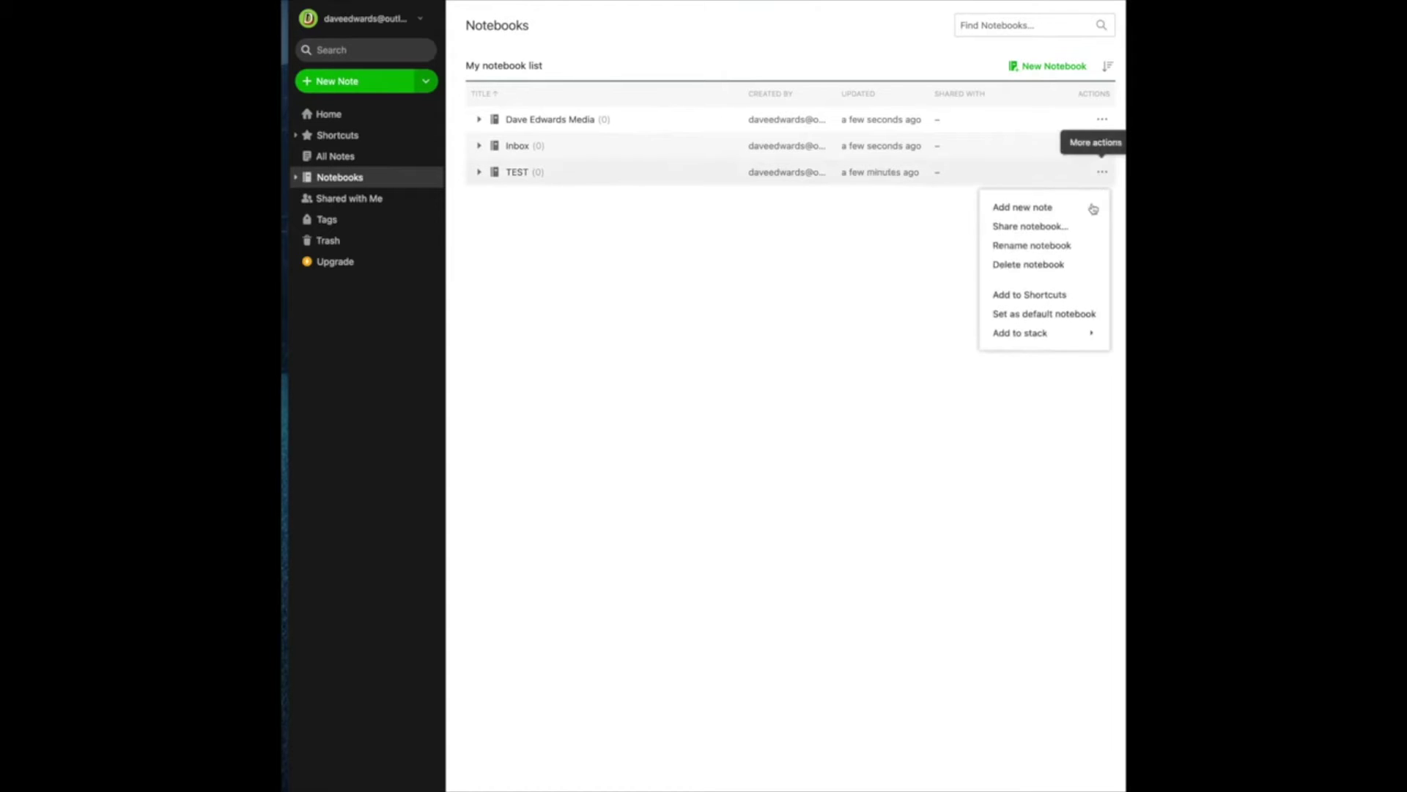
{"action": "left_click", "coordinate": [1041, 265]}
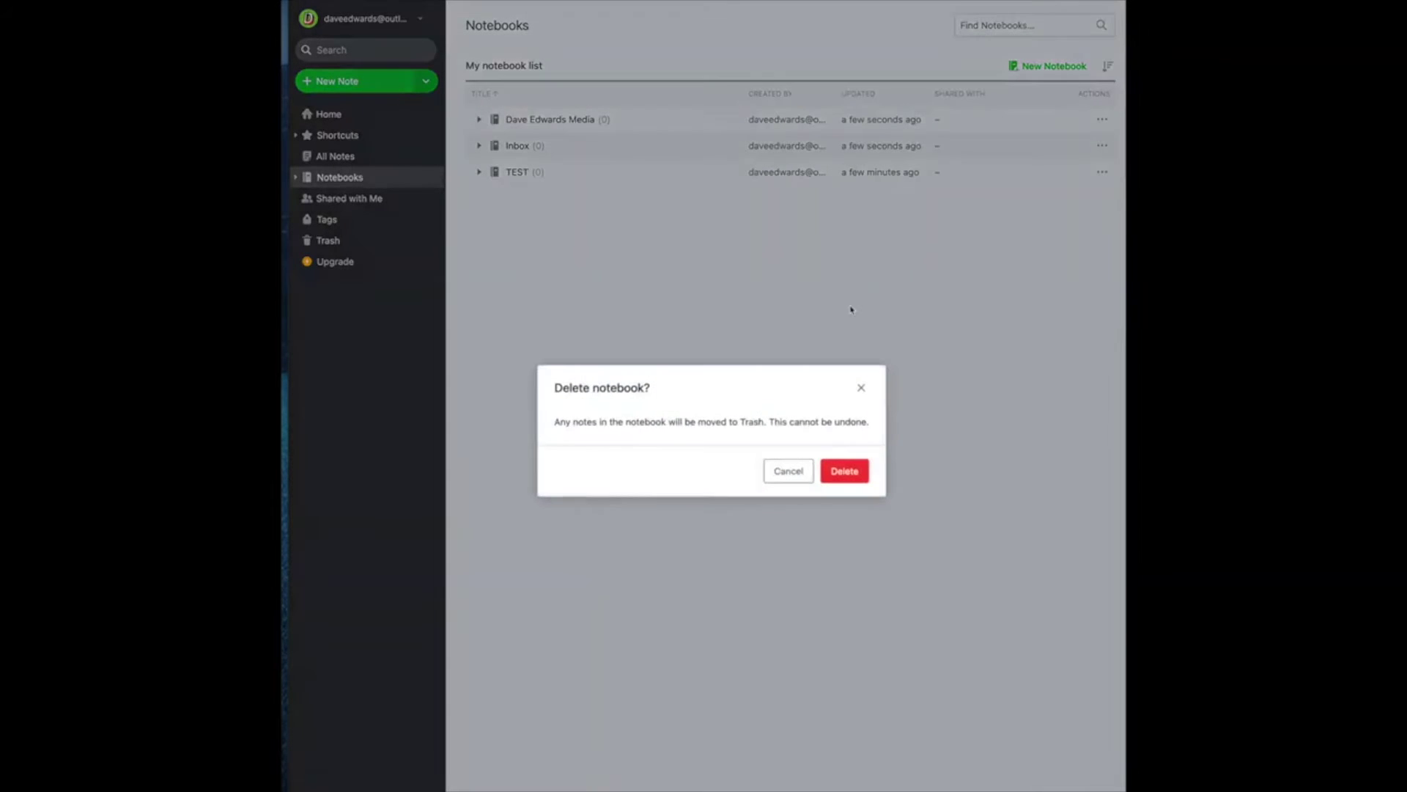
{"action": "left_click", "coordinate": [853, 471]}
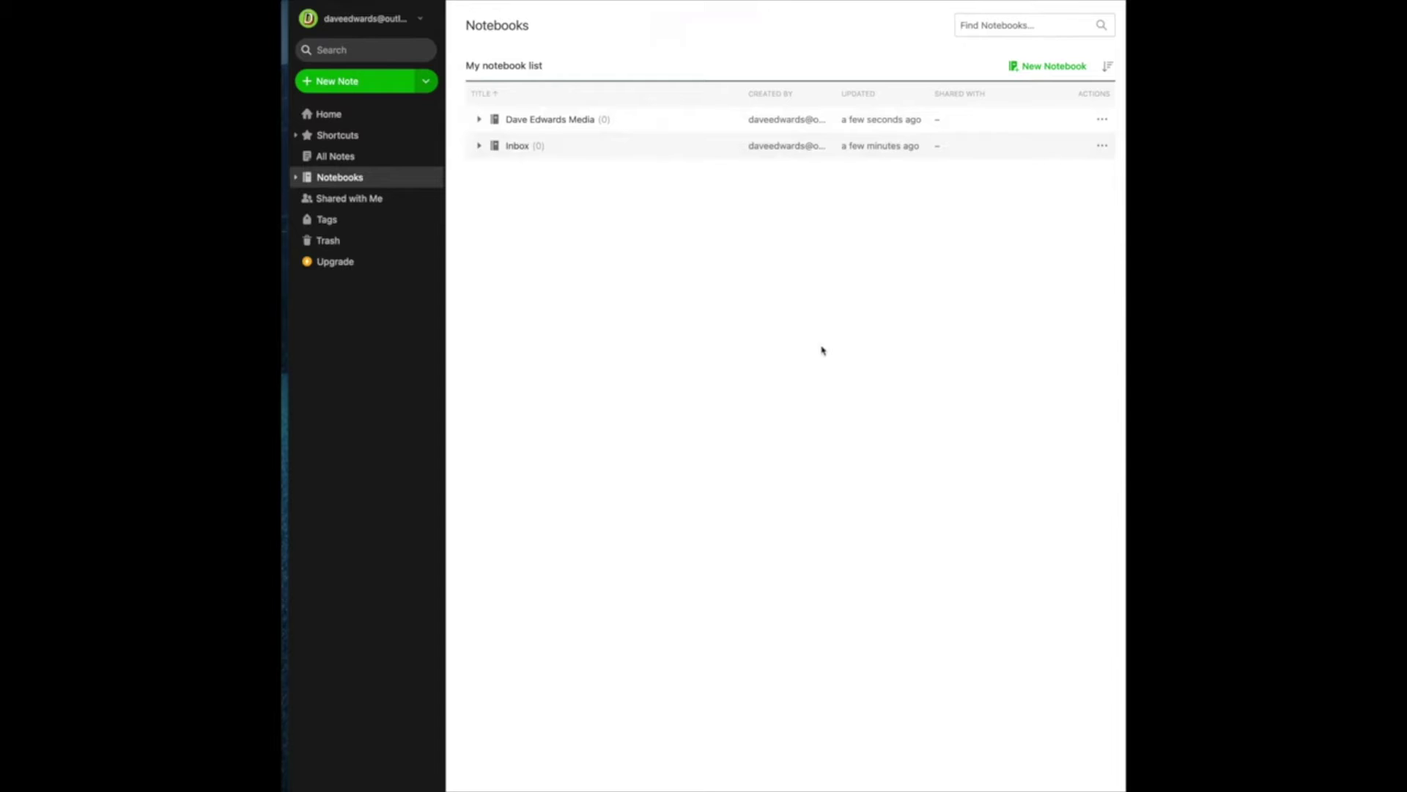
Step: Create two empty notebooks named 'Teaching' and 'Personal'
{"action": "left_click", "coordinate": [1044, 69]}
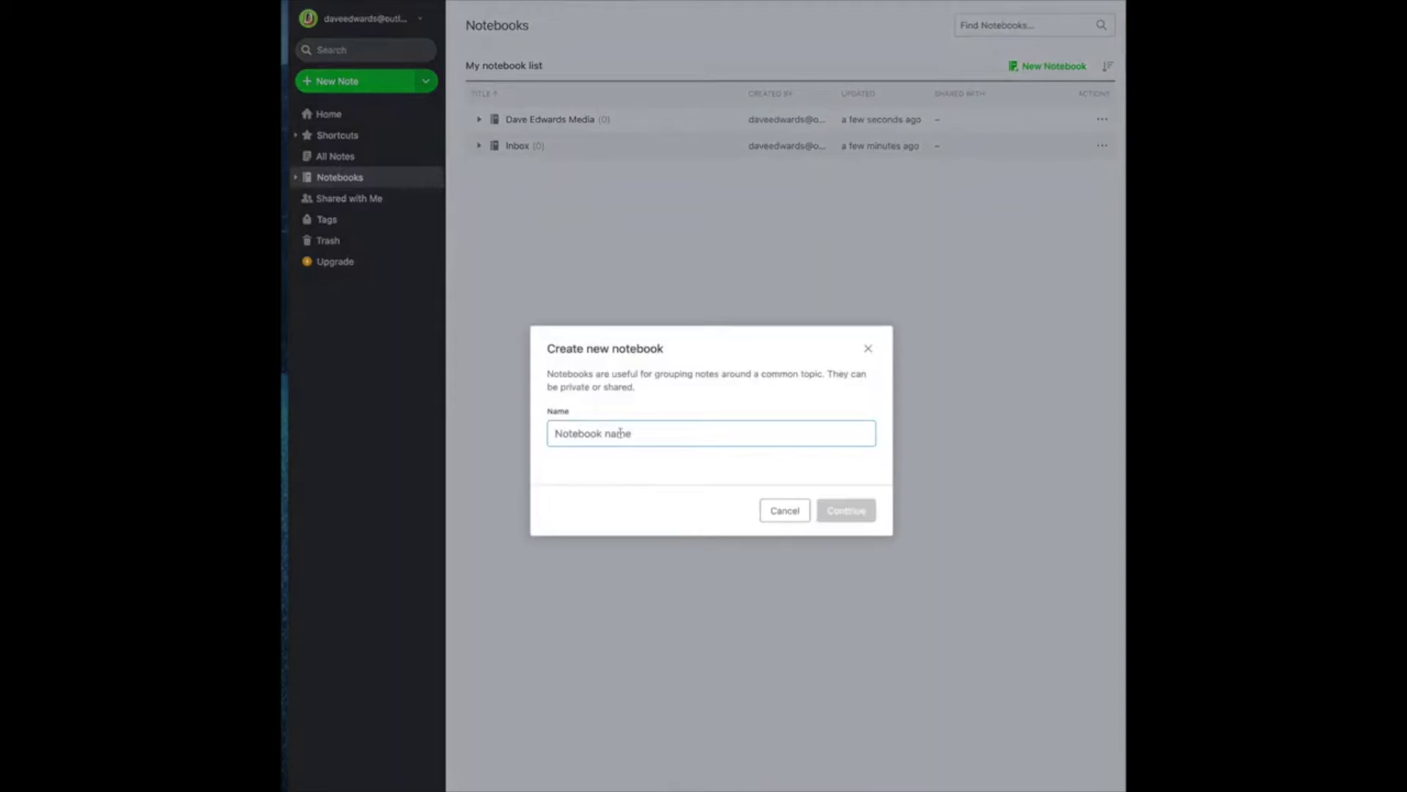
{"action": "type", "text": "Teaching"}
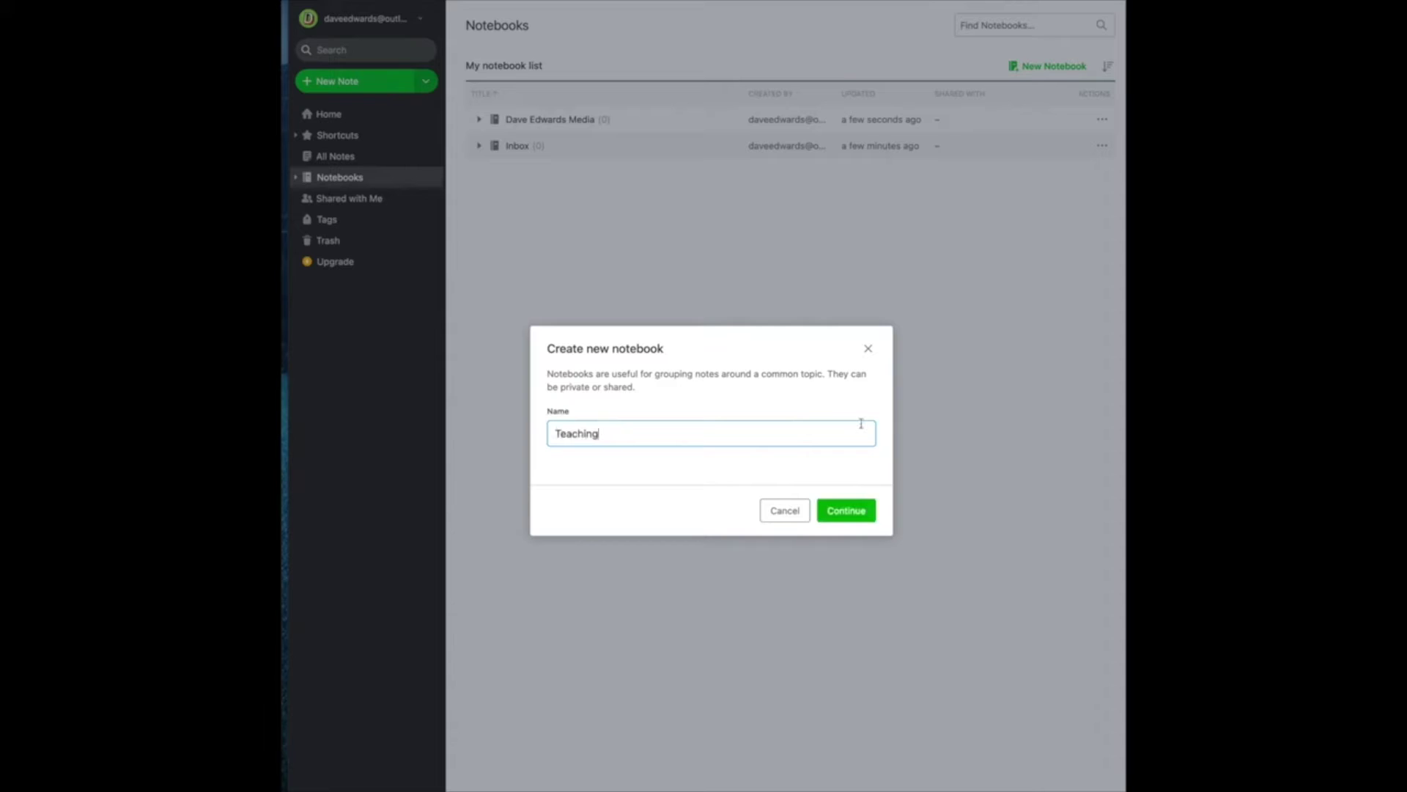
{"action": "left_click", "coordinate": [858, 516]}
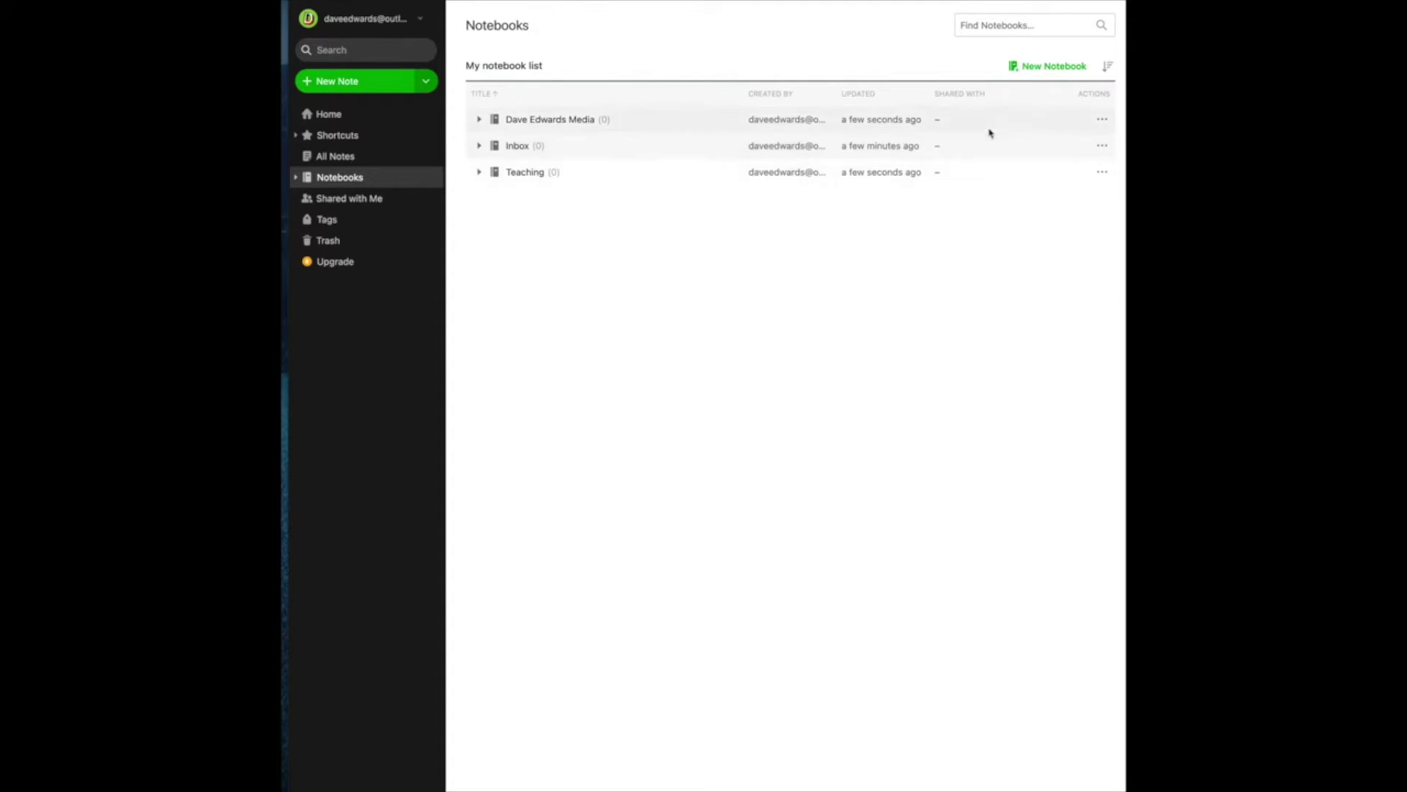
{"action": "left_click", "coordinate": [1041, 67]}
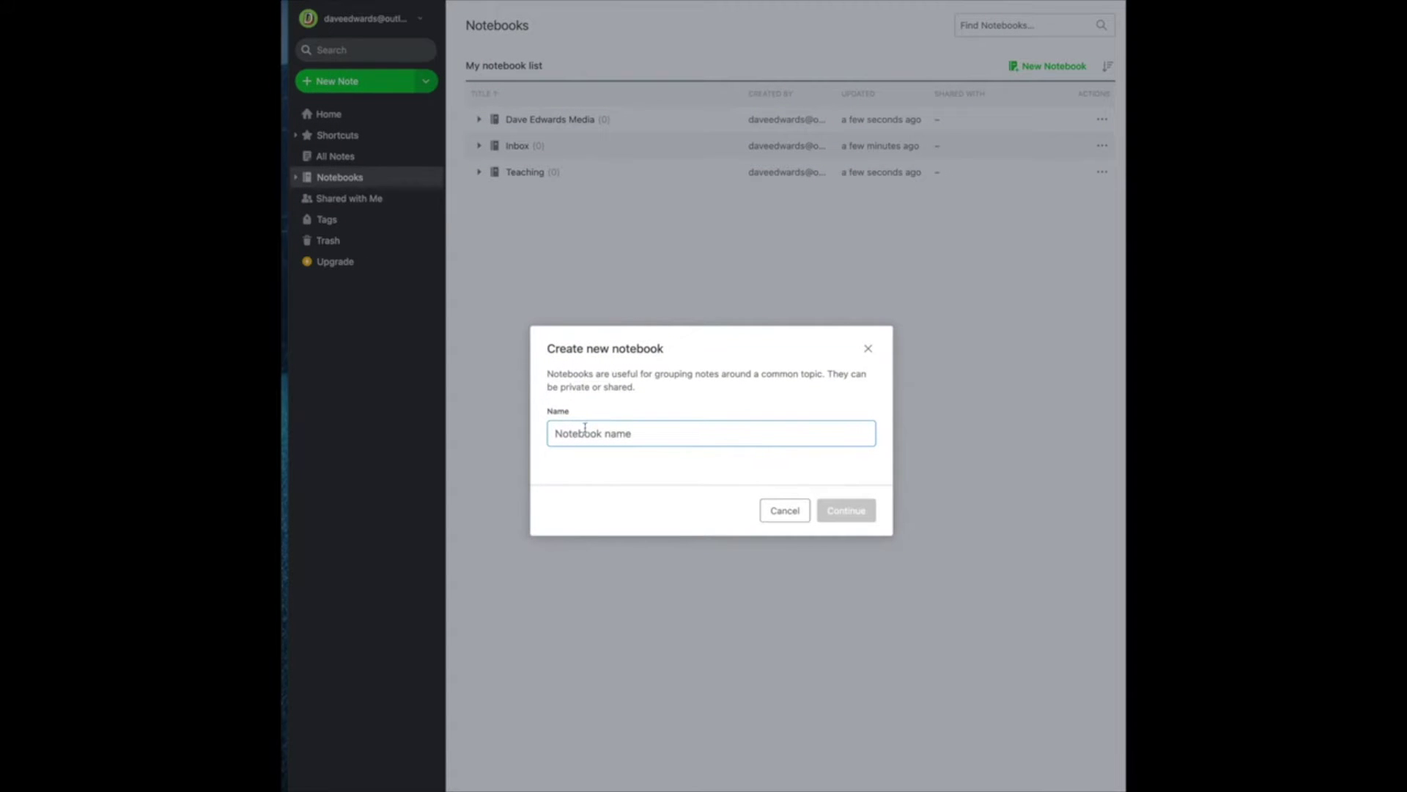
{"action": "type", "text": "Persona"}
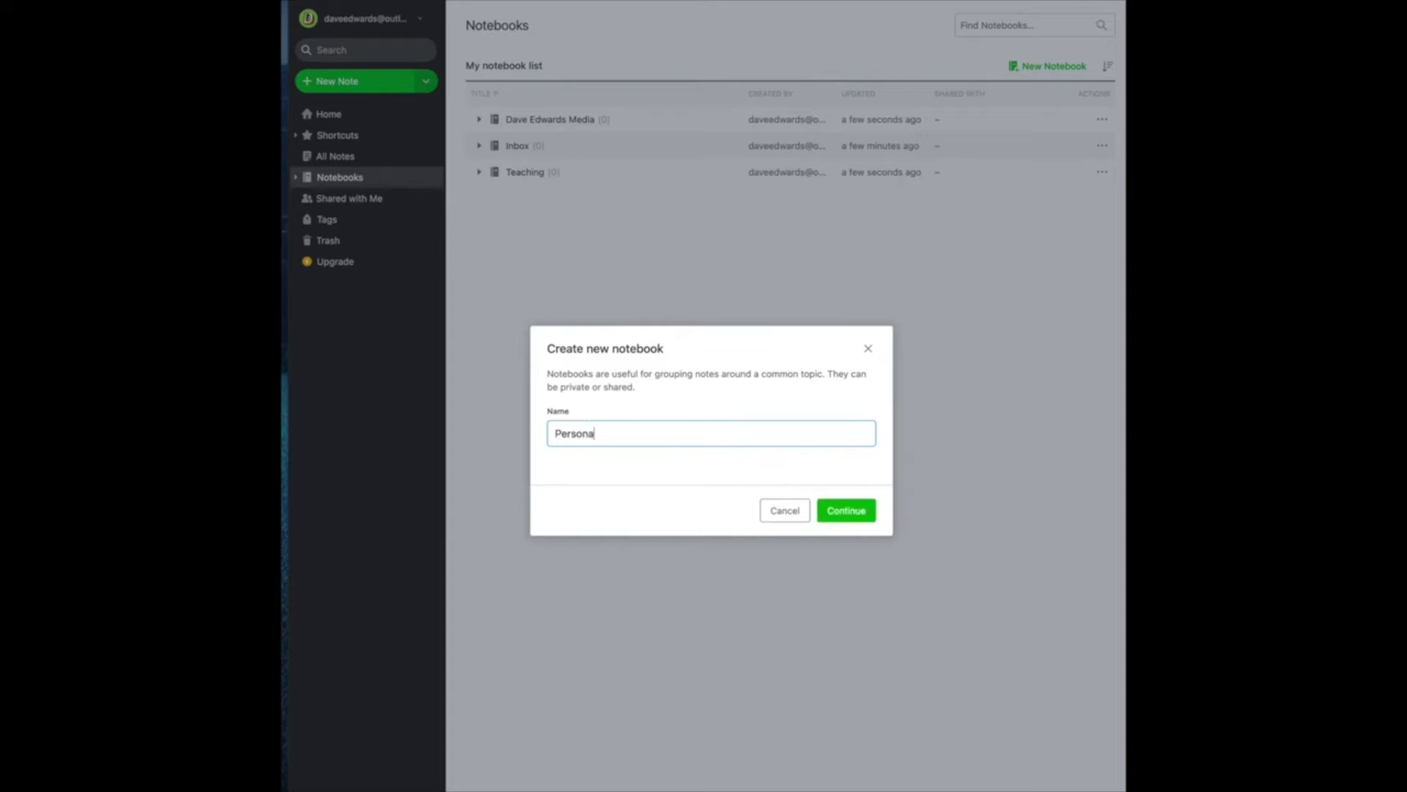
{"action": "type", "text": "l"}
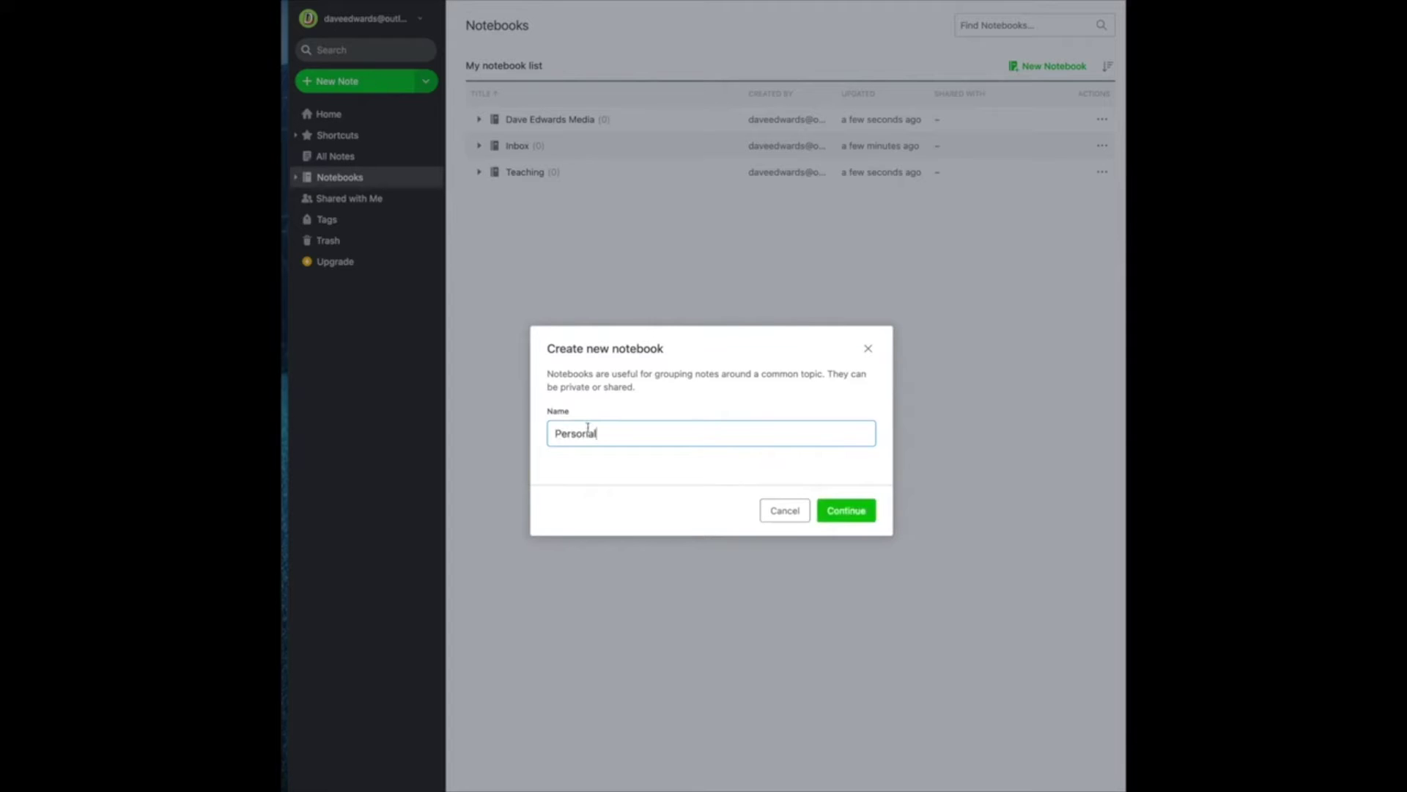
{"action": "left_click", "coordinate": [840, 515]}
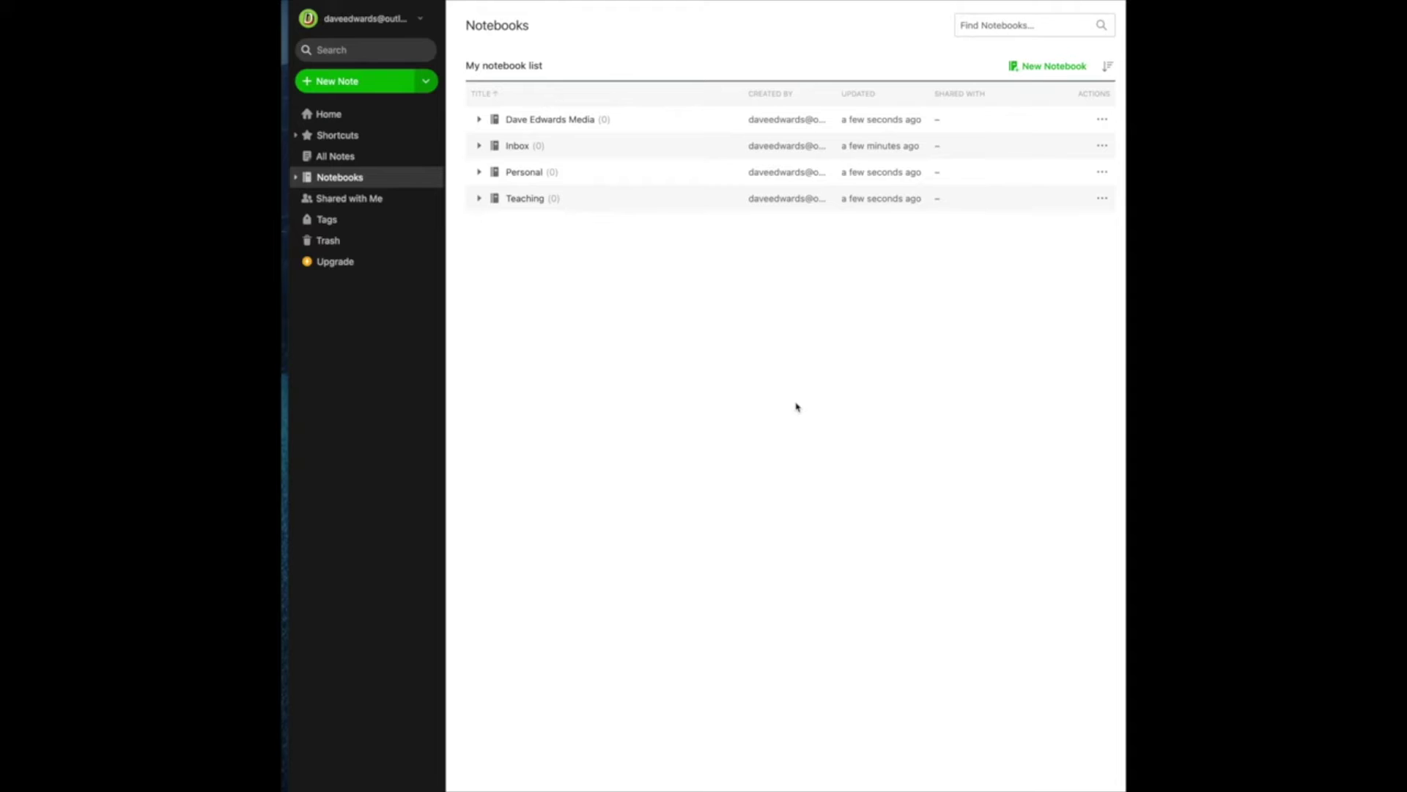
Step: Create a new empty notebook named 'Vacations'
{"action": "left_click", "coordinate": [1046, 69]}
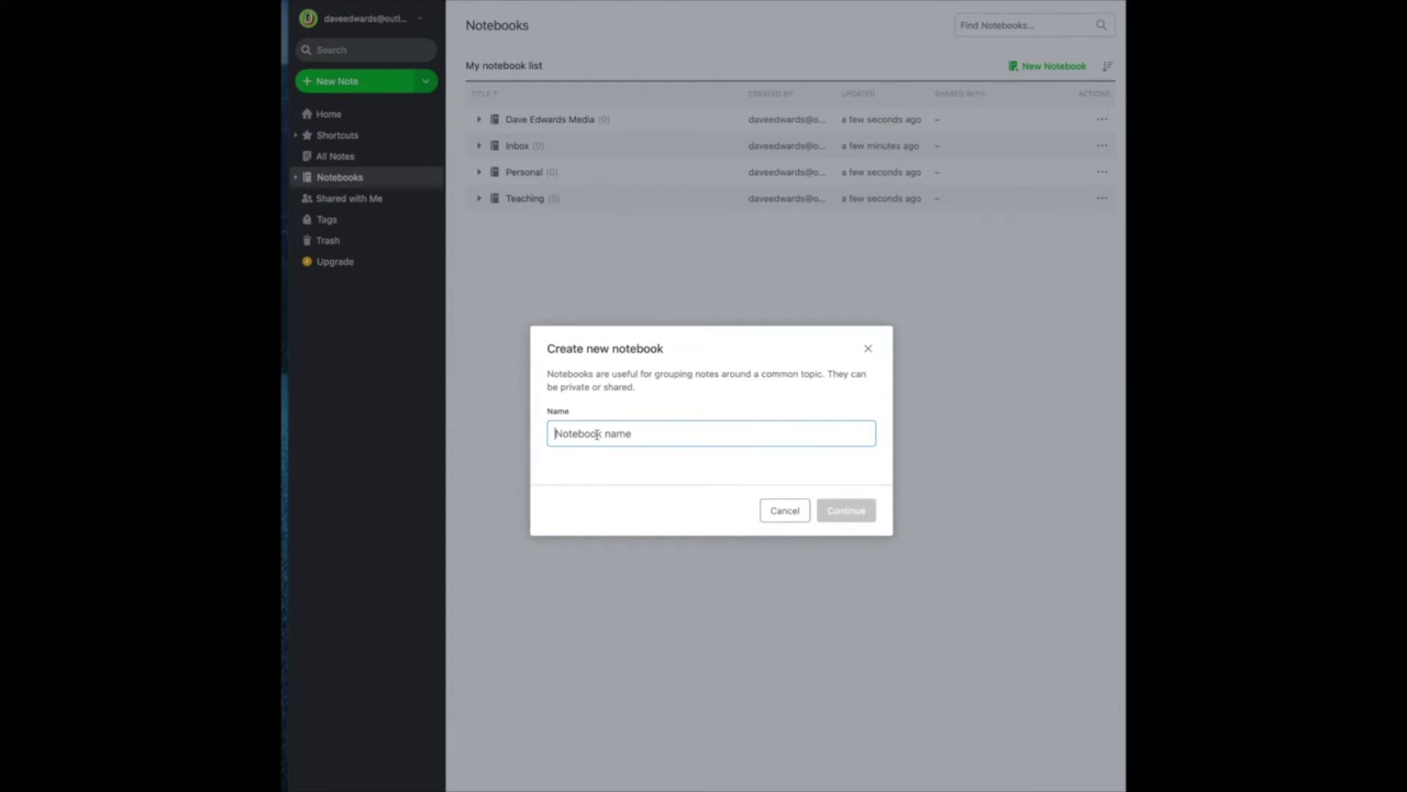
{"action": "type", "text": "Vacations"}
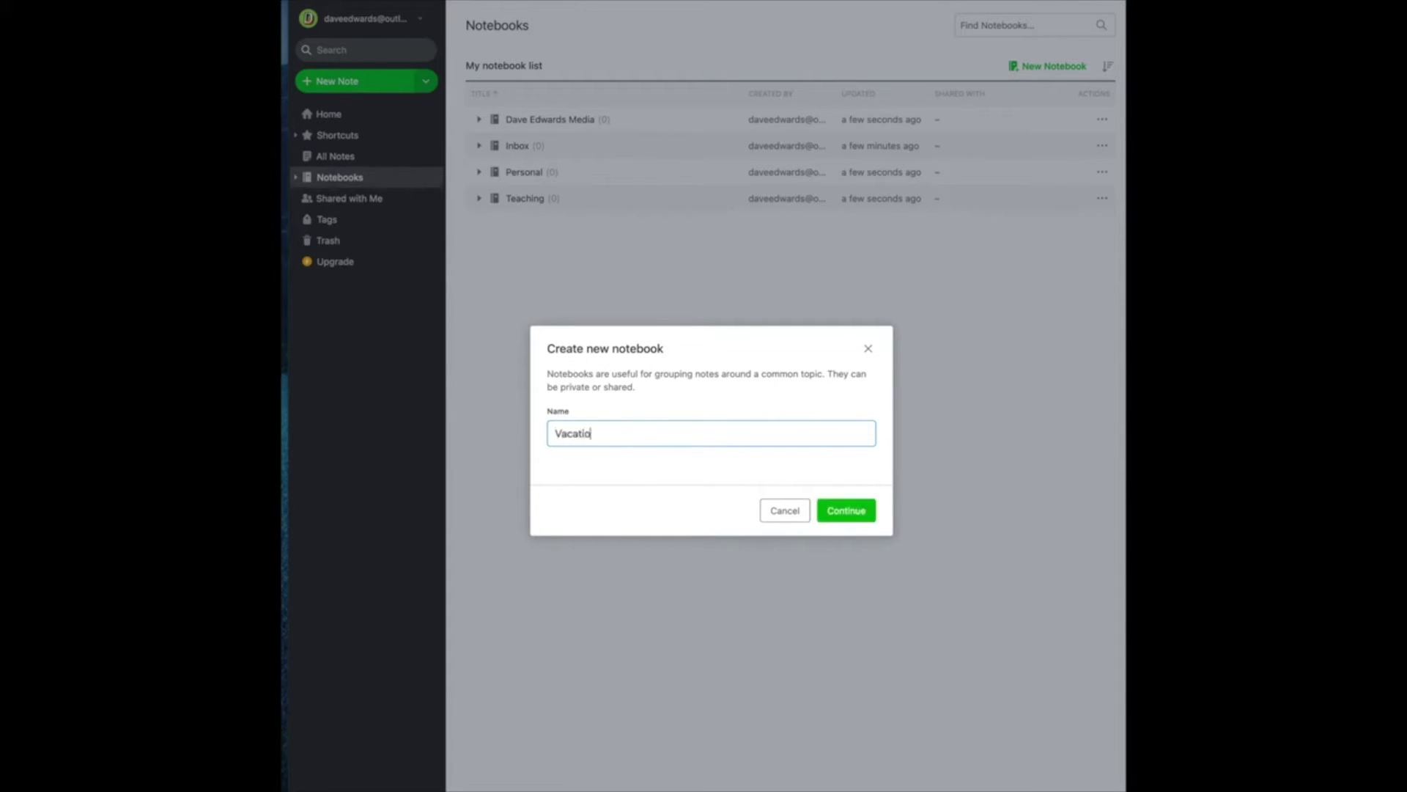
{"action": "left_click", "coordinate": [867, 513]}
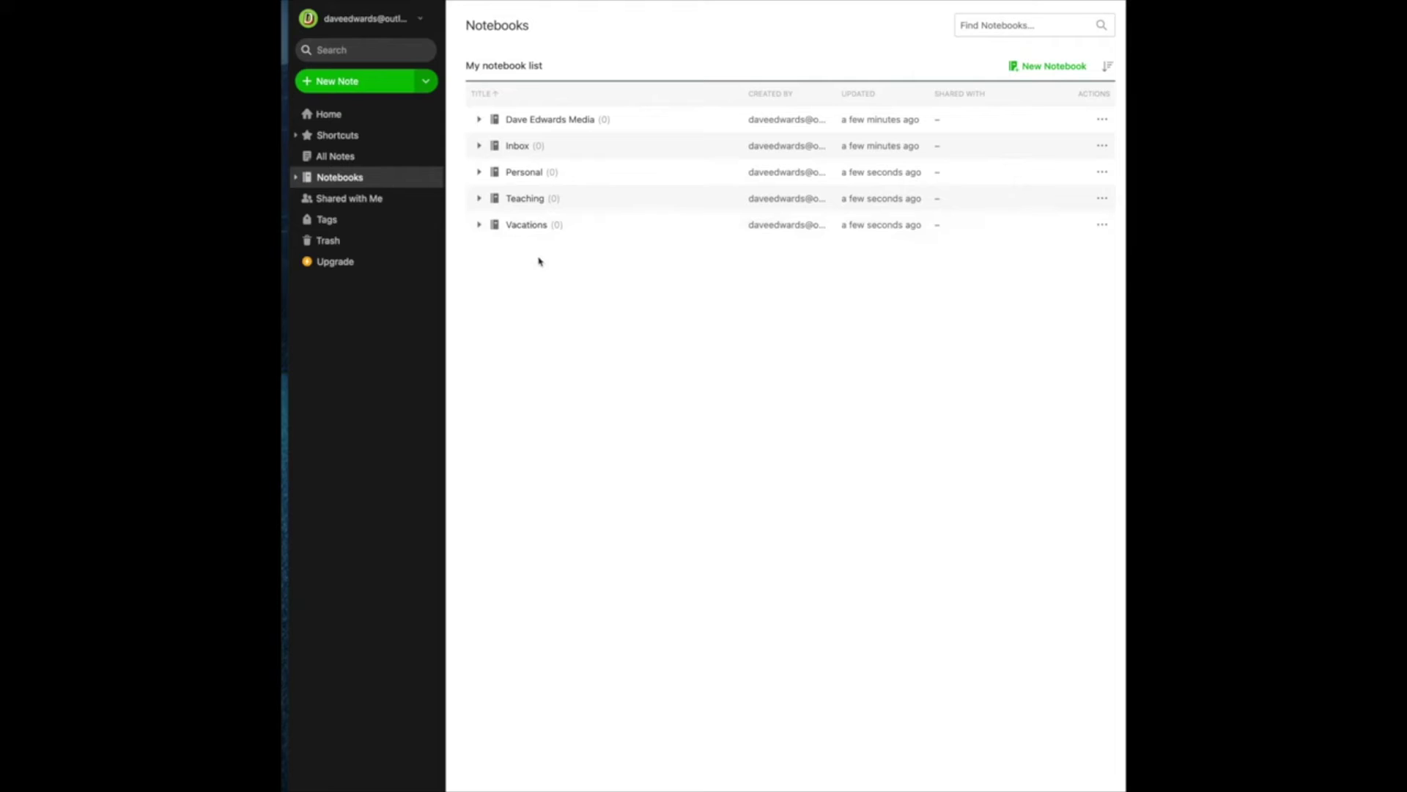
Step: Create a new empty notebook named 'London'
{"action": "left_click", "coordinate": [1054, 67]}
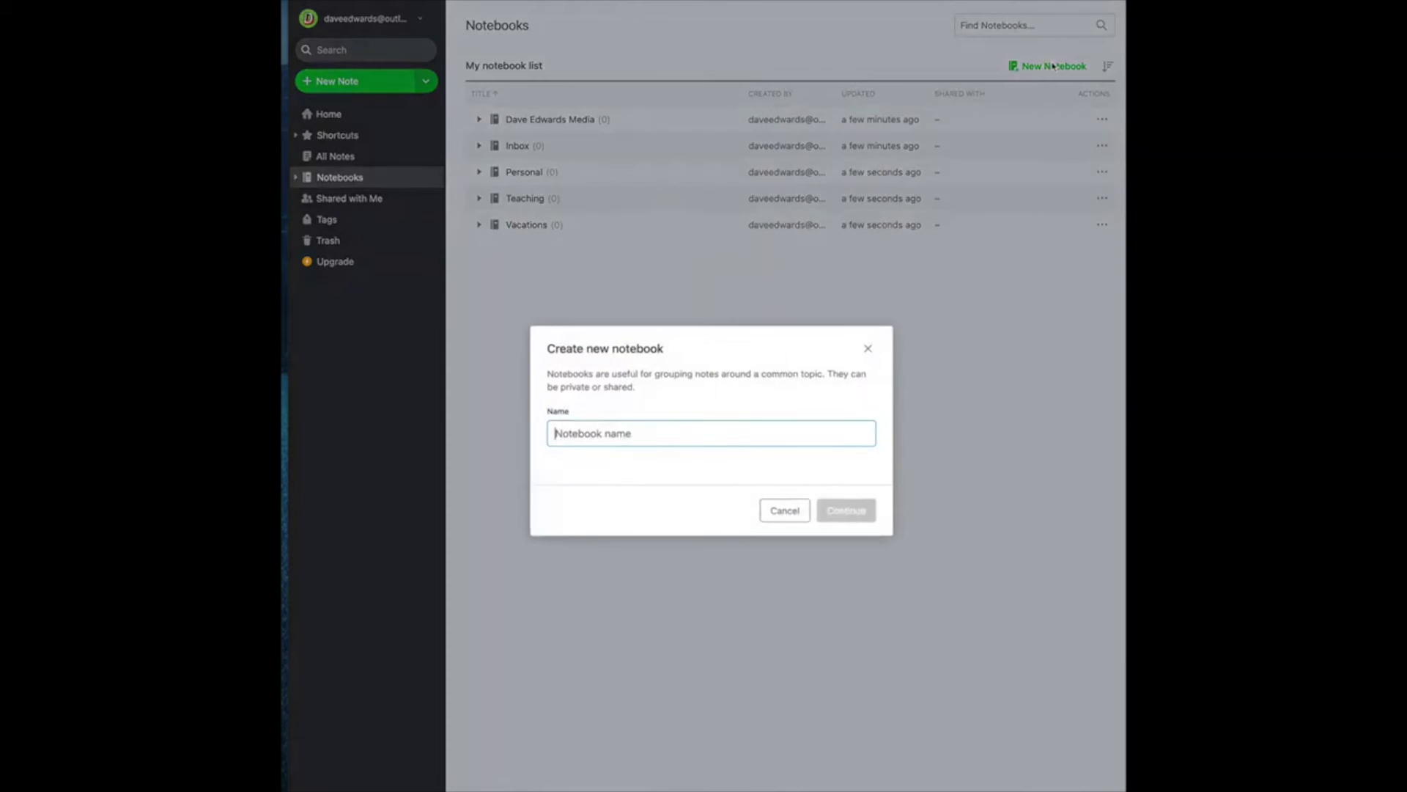
{"action": "type", "text": "London"}
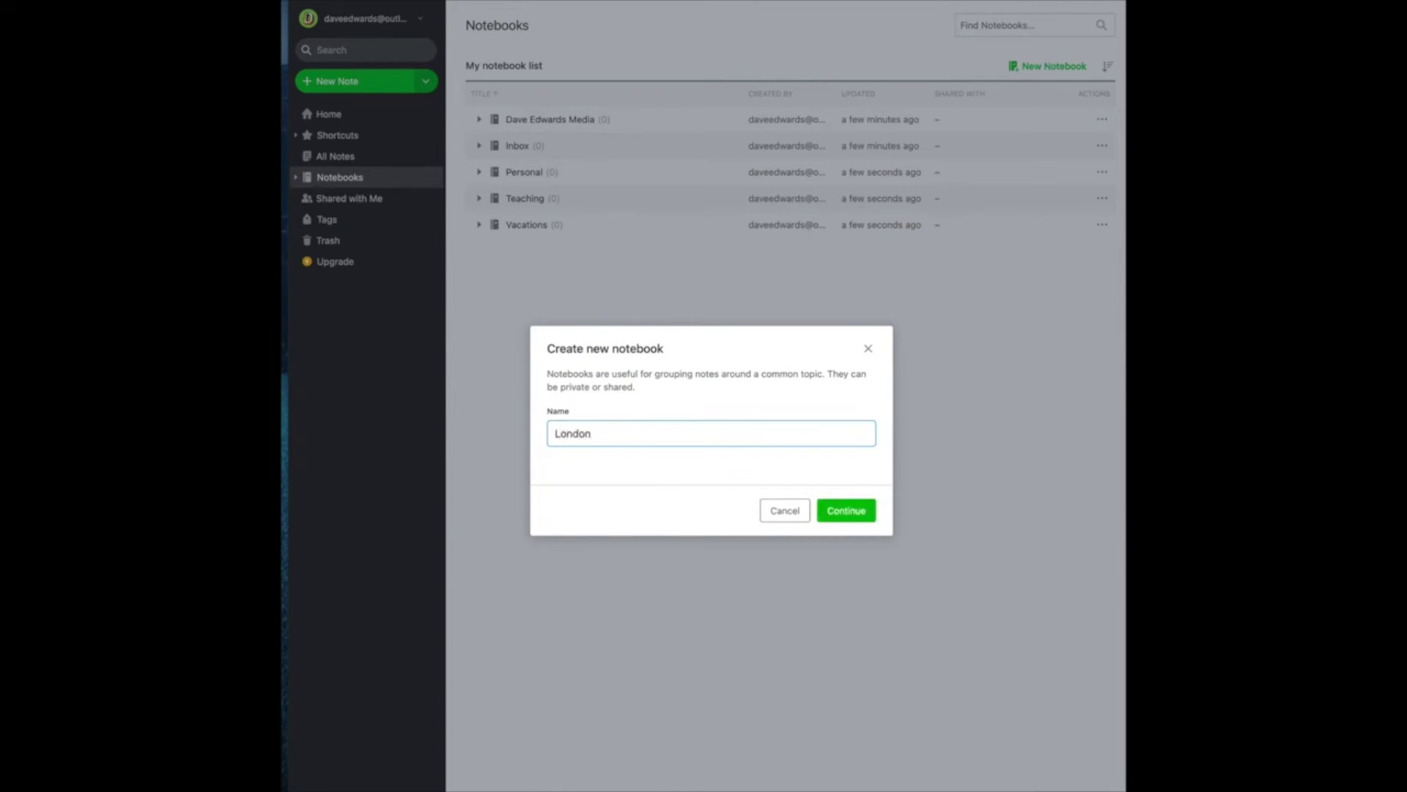
{"action": "key", "text": "Return"}
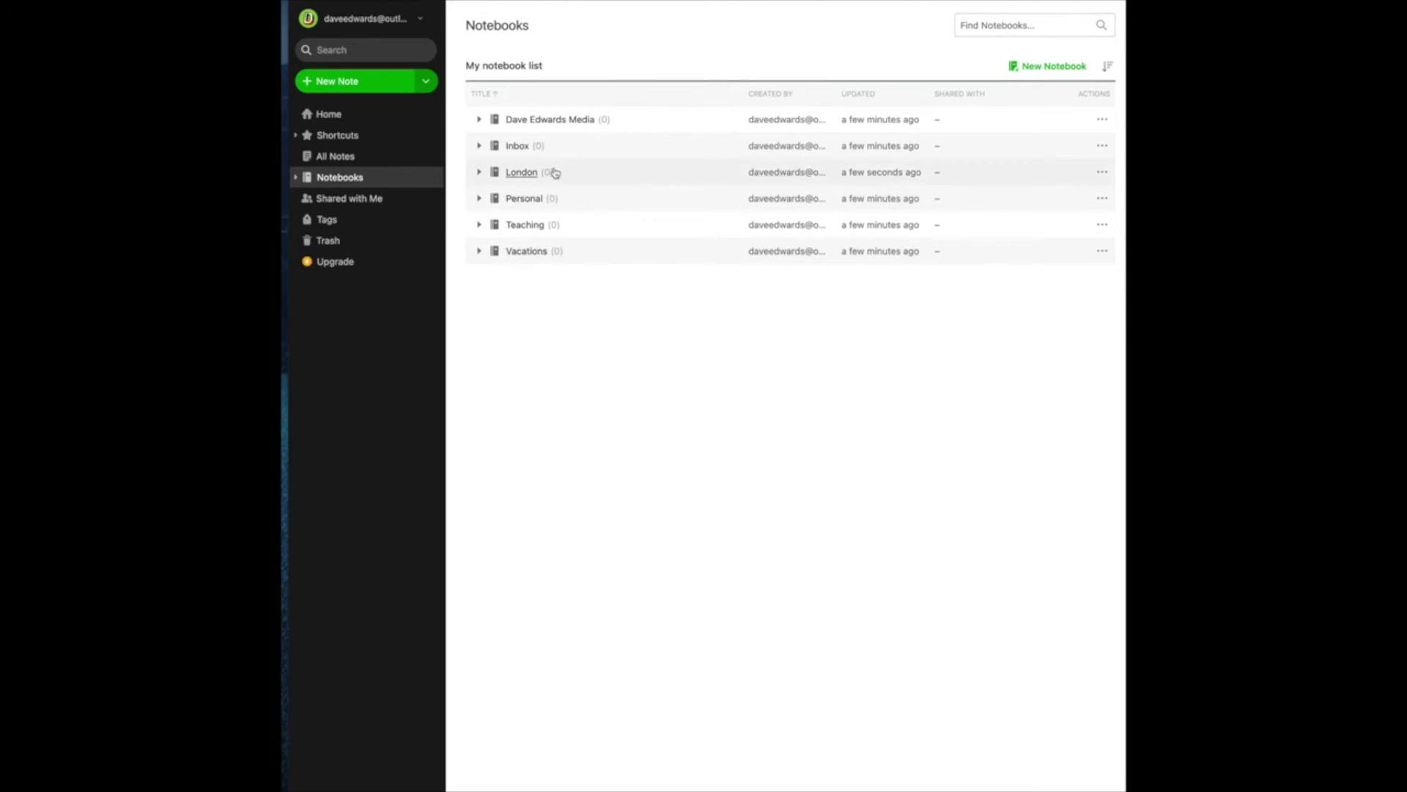
{"action": "left_click", "coordinate": [1101, 175]}
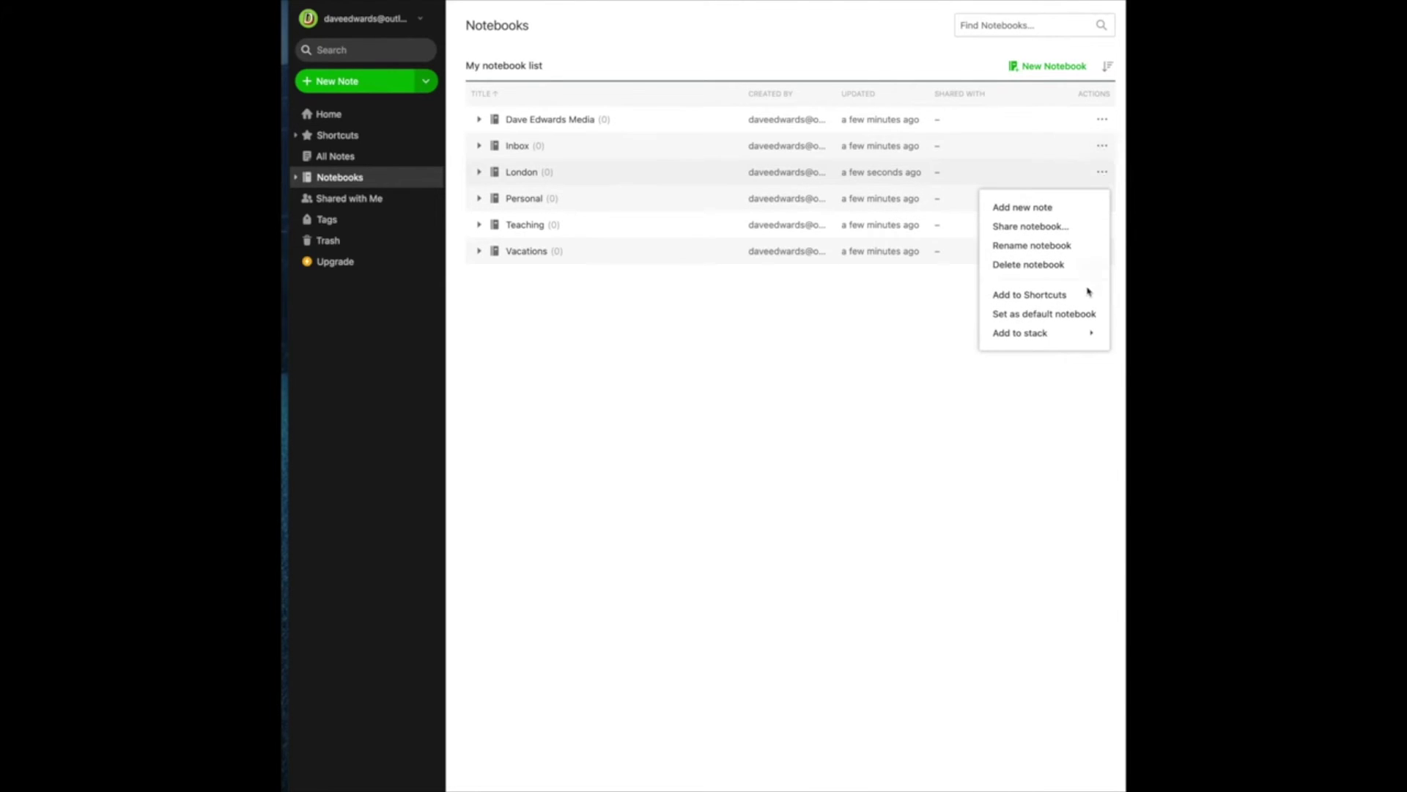
Step: Put London into a new stack named 'Travel' and expand the stack
{"action": "mouse_move", "coordinate": [1081, 339]}
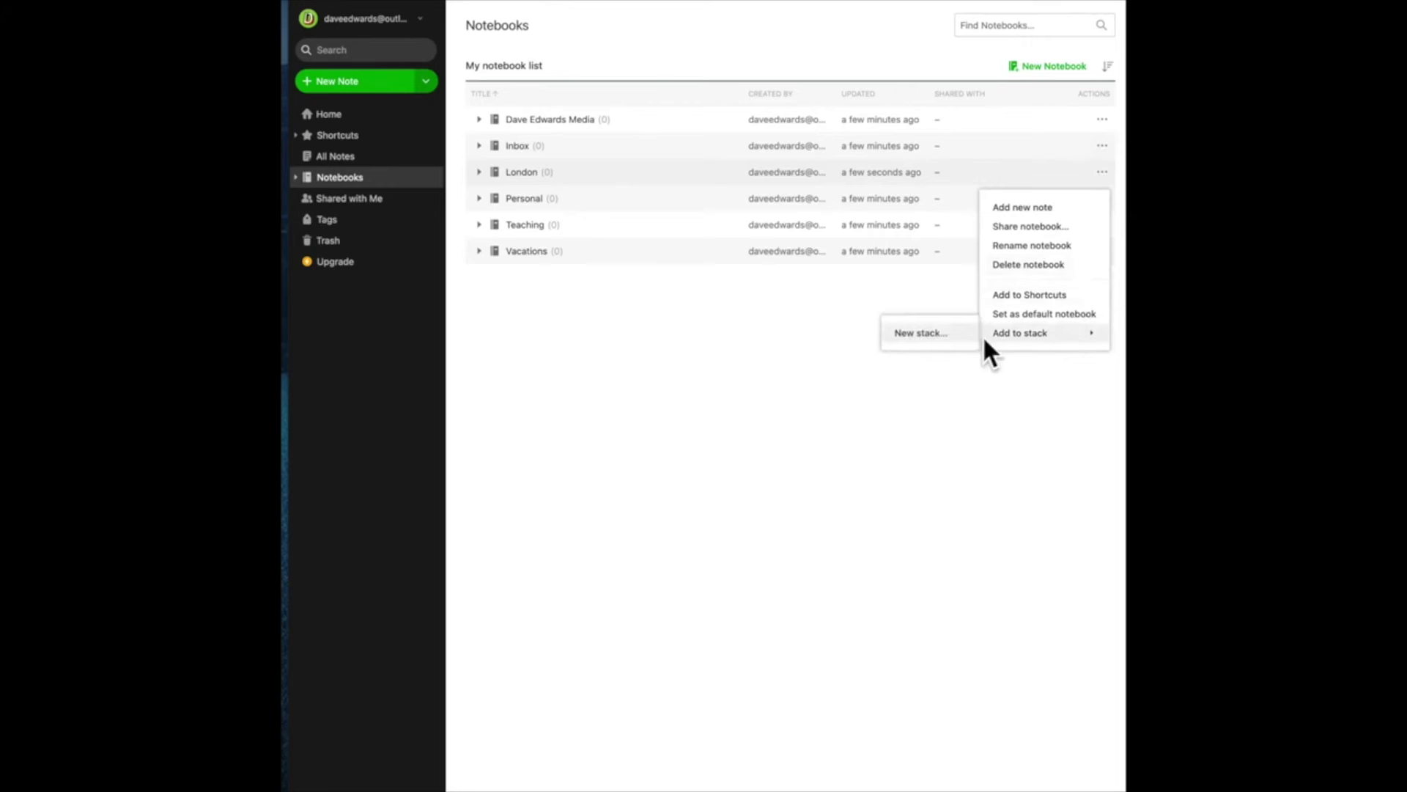
{"action": "left_click", "coordinate": [941, 339]}
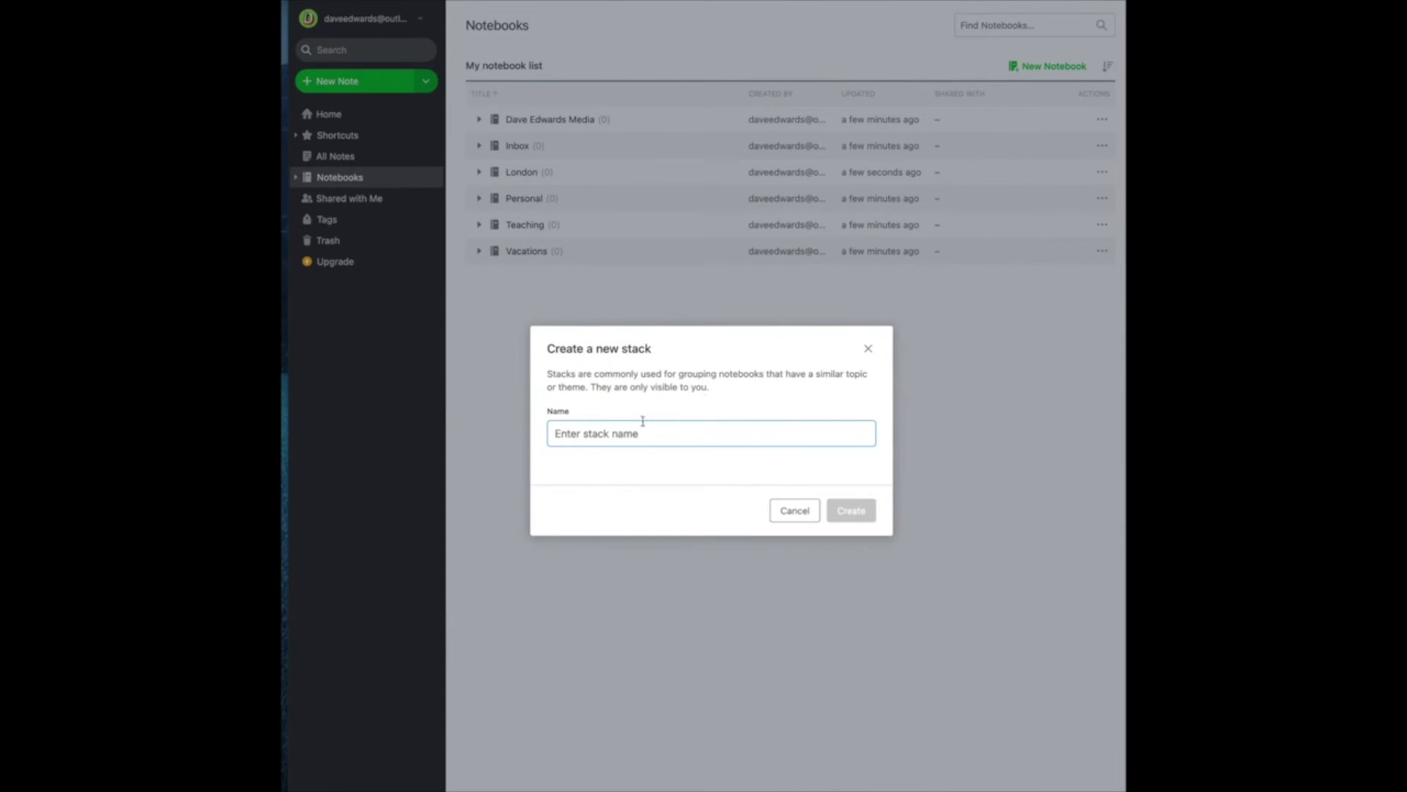
{"action": "type", "text": "Travel"}
{"action": "key", "text": "Return"}
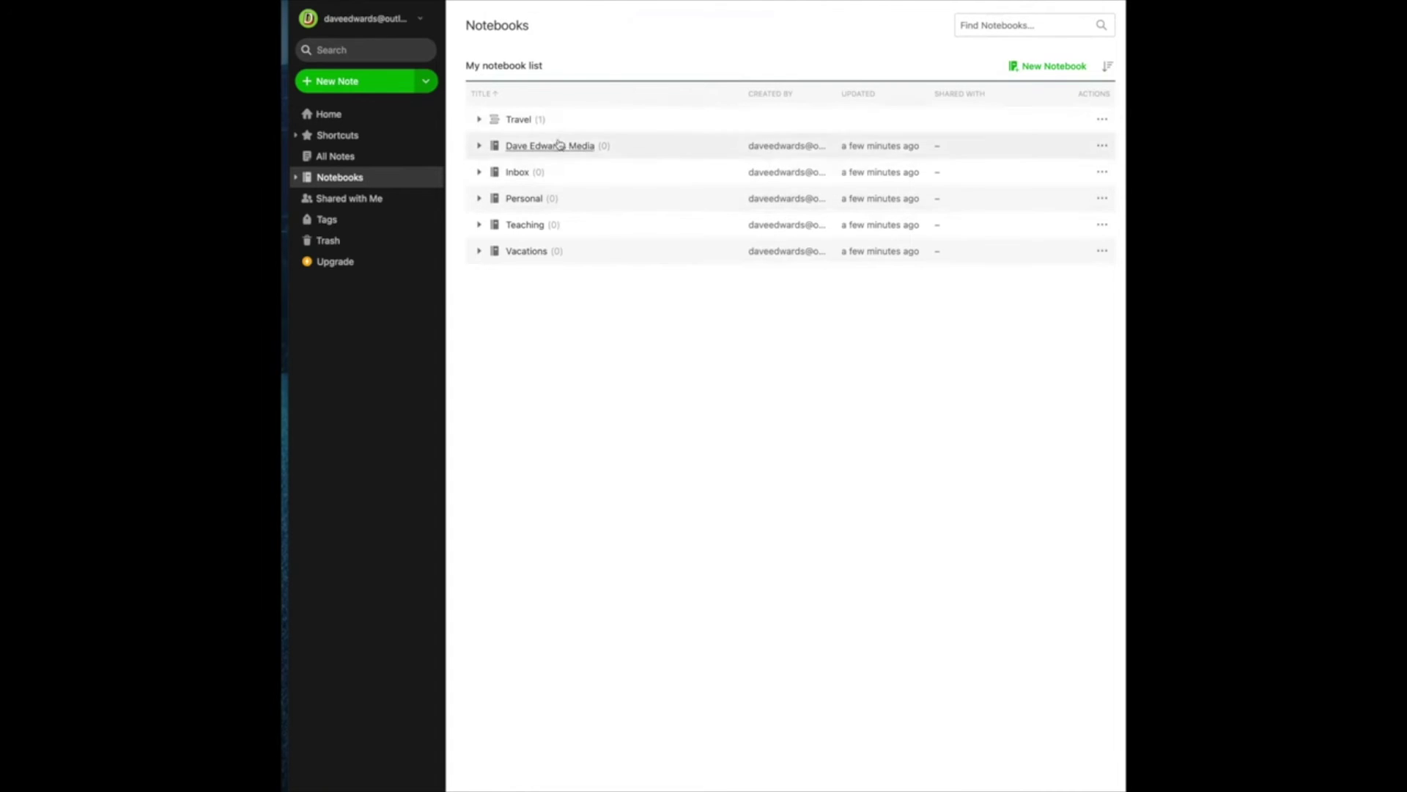
{"action": "left_click", "coordinate": [481, 123]}
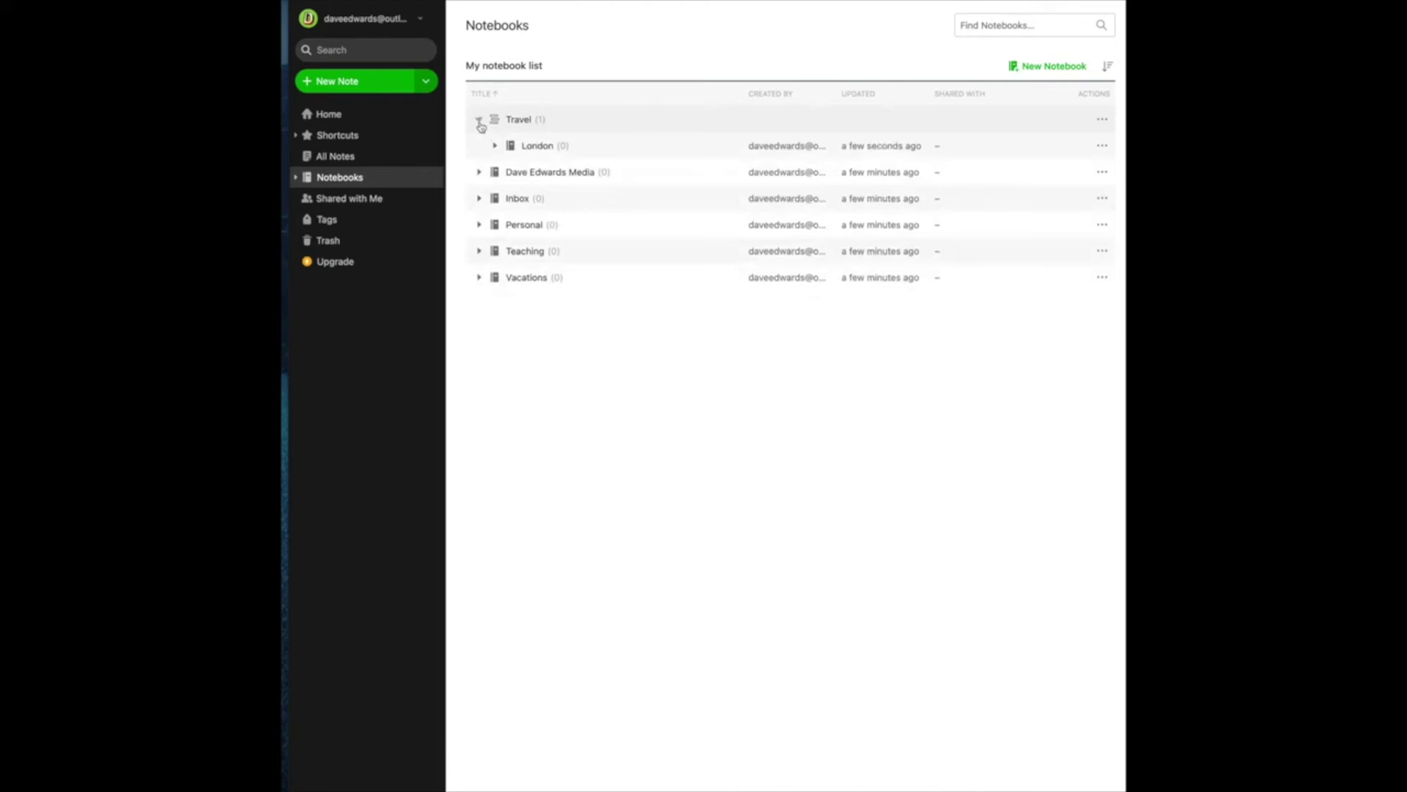
{"action": "left_click", "coordinate": [523, 279]}
Step: Rename the Vacations notebook to 'Vacations - Misc.'
{"action": "left_click", "coordinate": [1102, 279]}
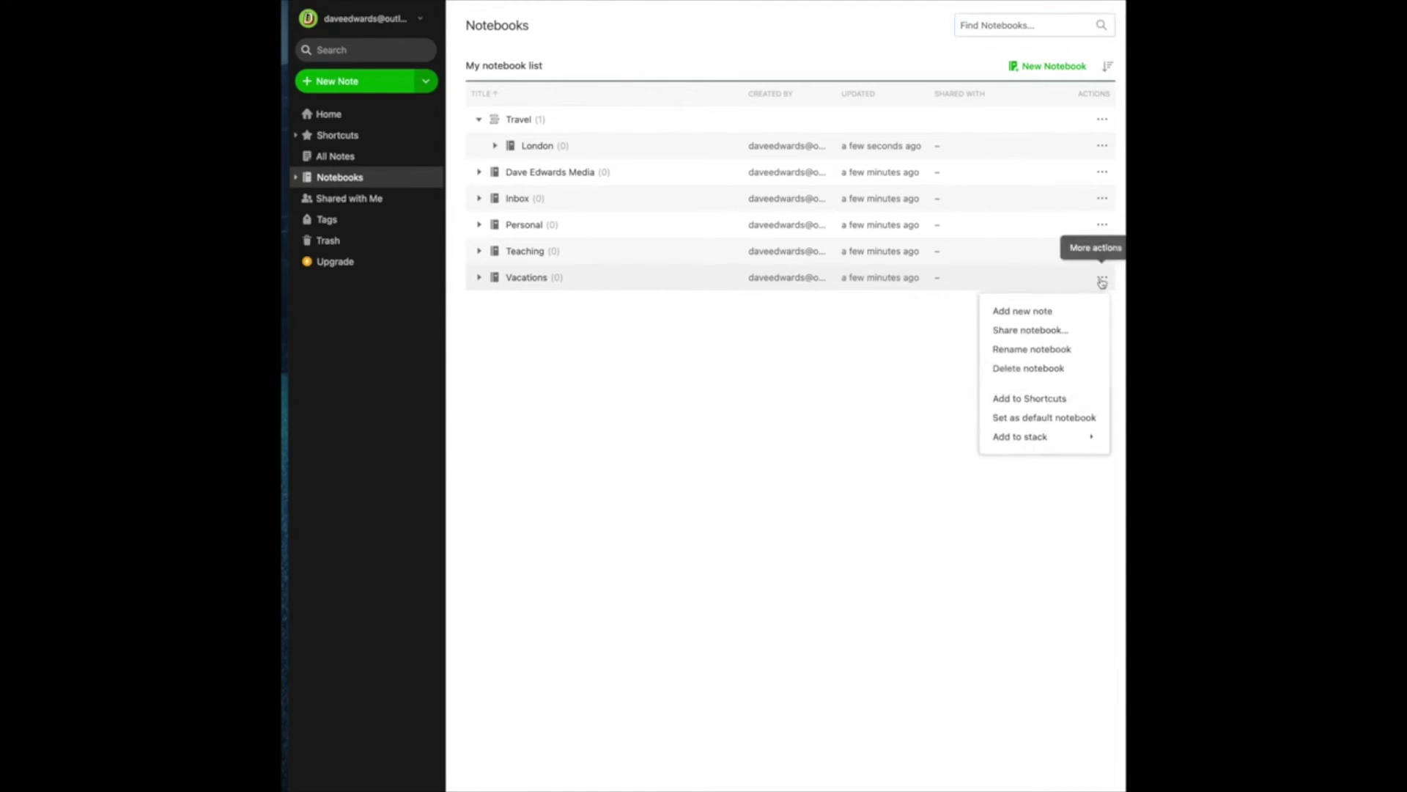
{"action": "left_click", "coordinate": [1034, 350]}
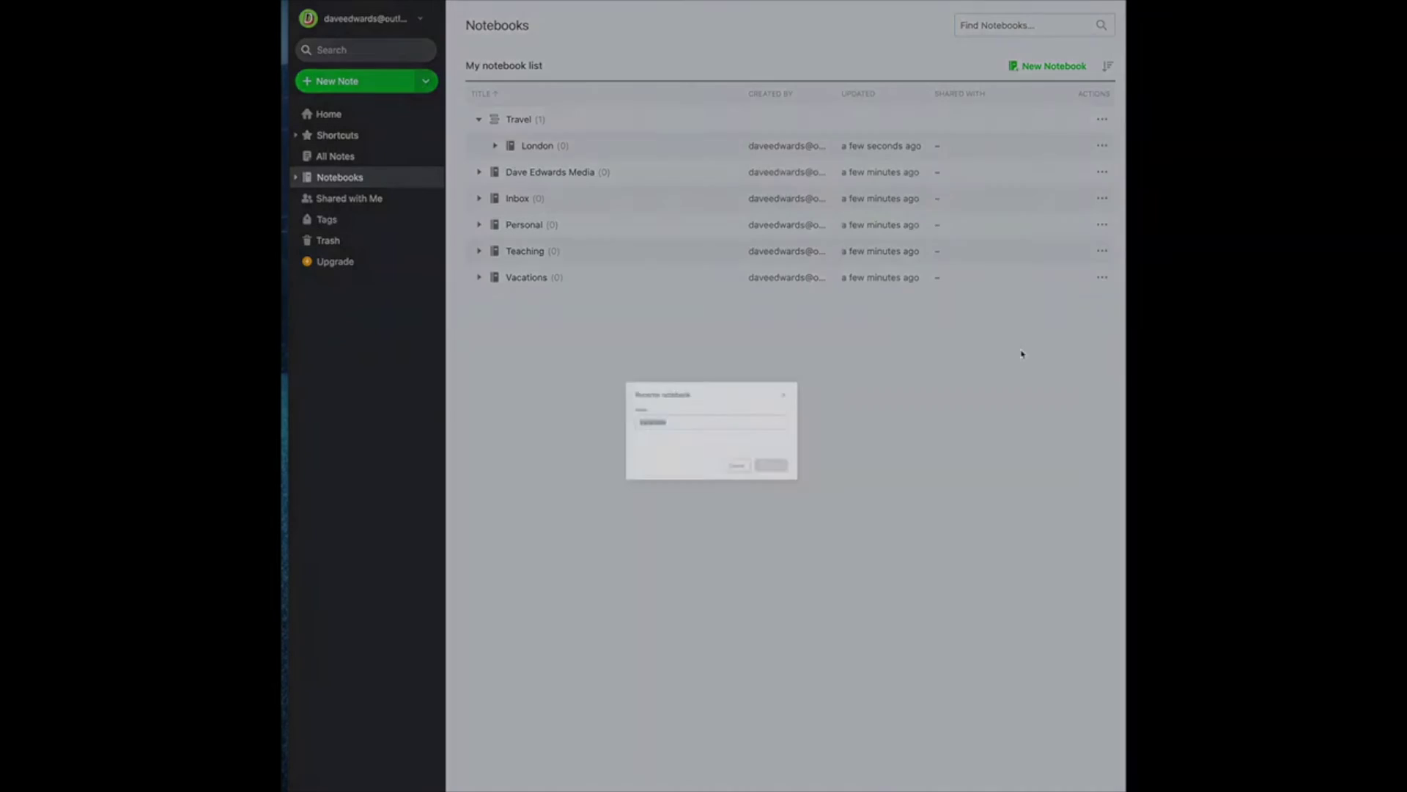
{"action": "left_click", "coordinate": [651, 415]}
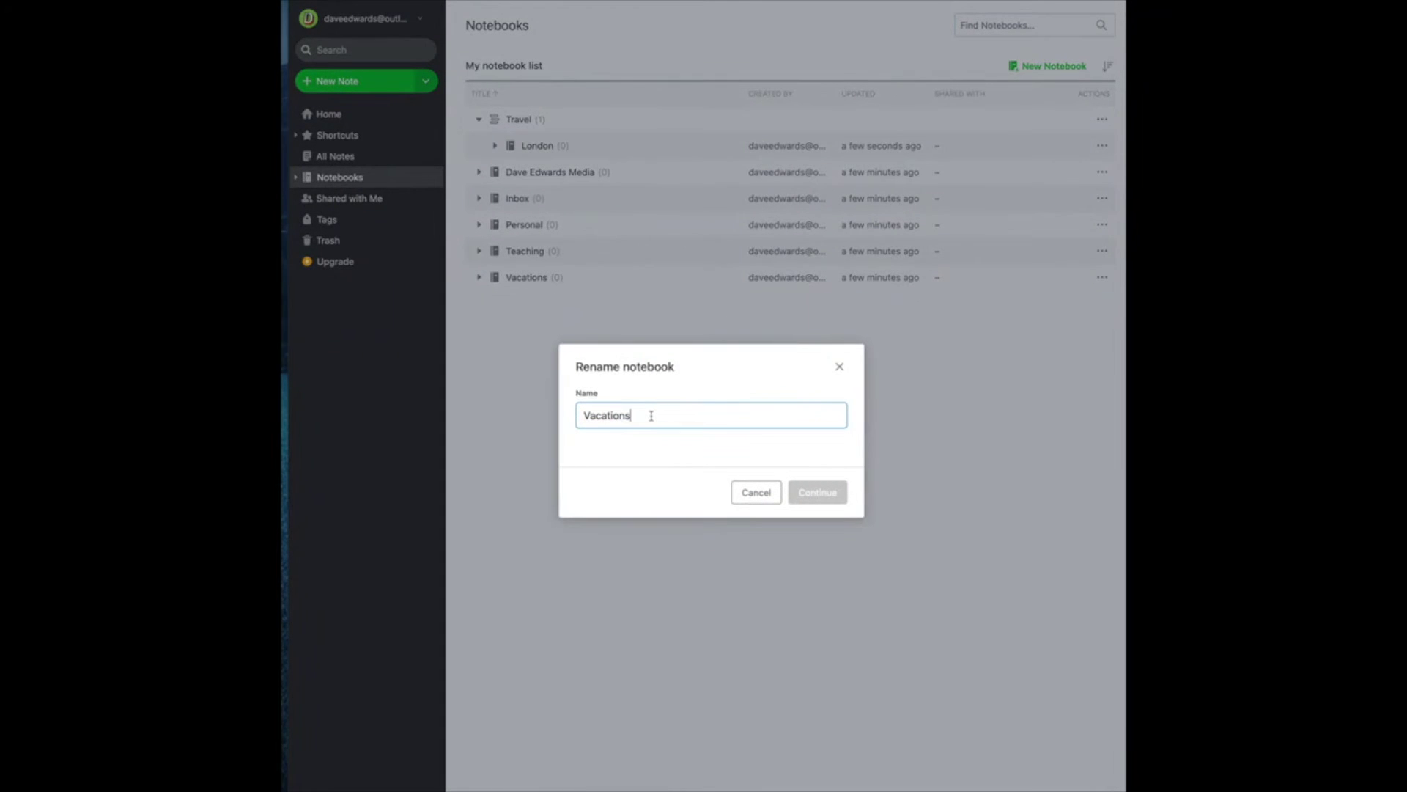
{"action": "type", "text": "- Misc."}
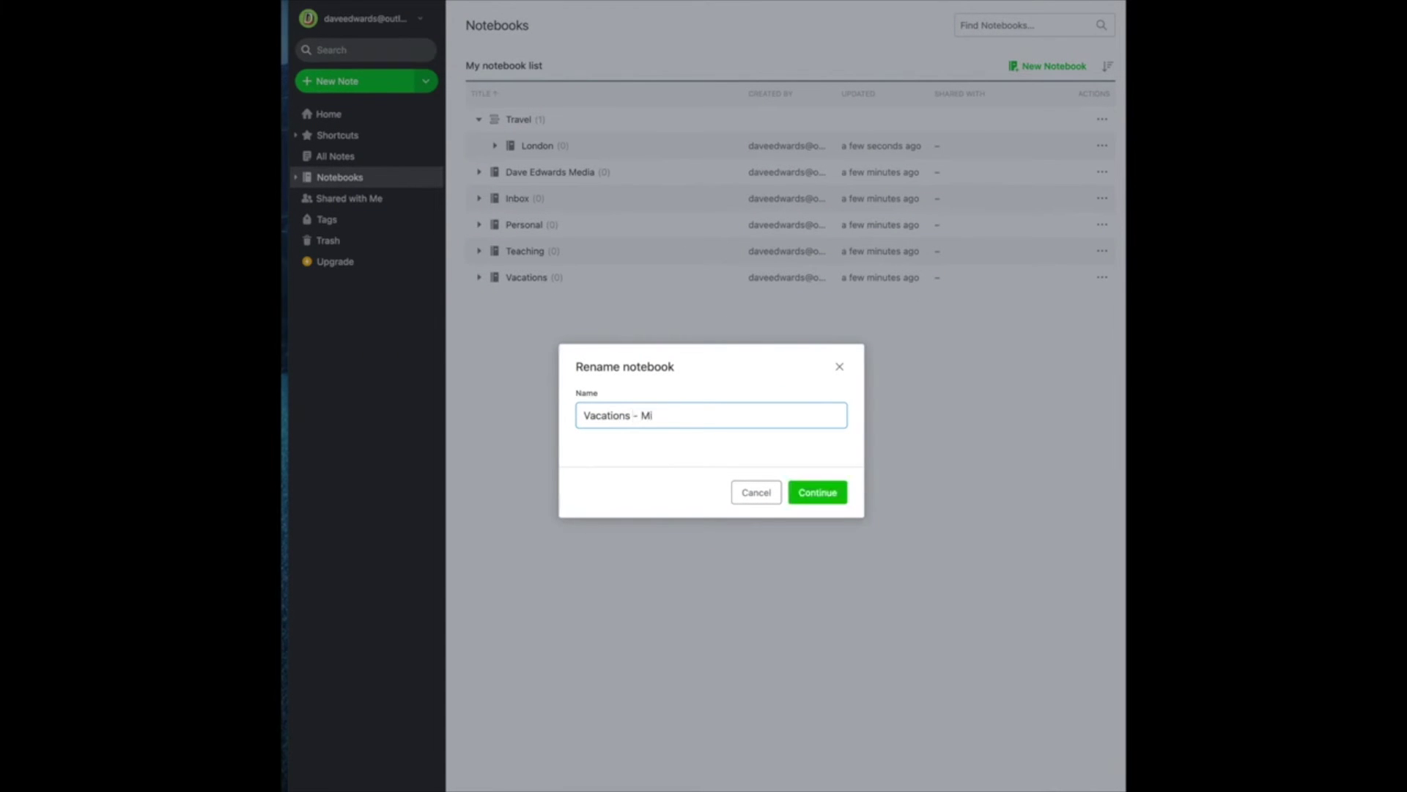
{"action": "left_click", "coordinate": [819, 497]}
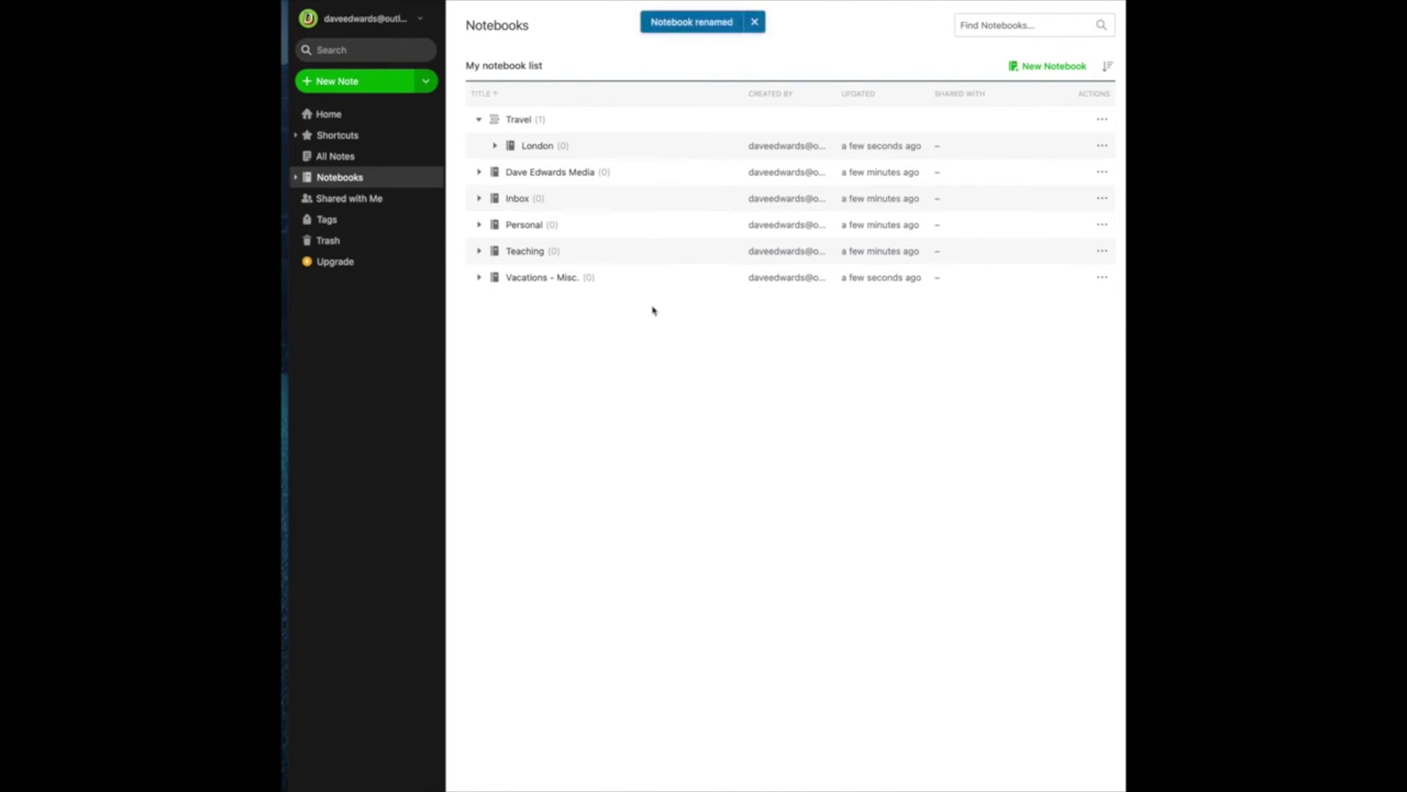
Step: Add Vacations - Misc. to the Travel stack alongside London
{"action": "left_click", "coordinate": [1103, 279]}
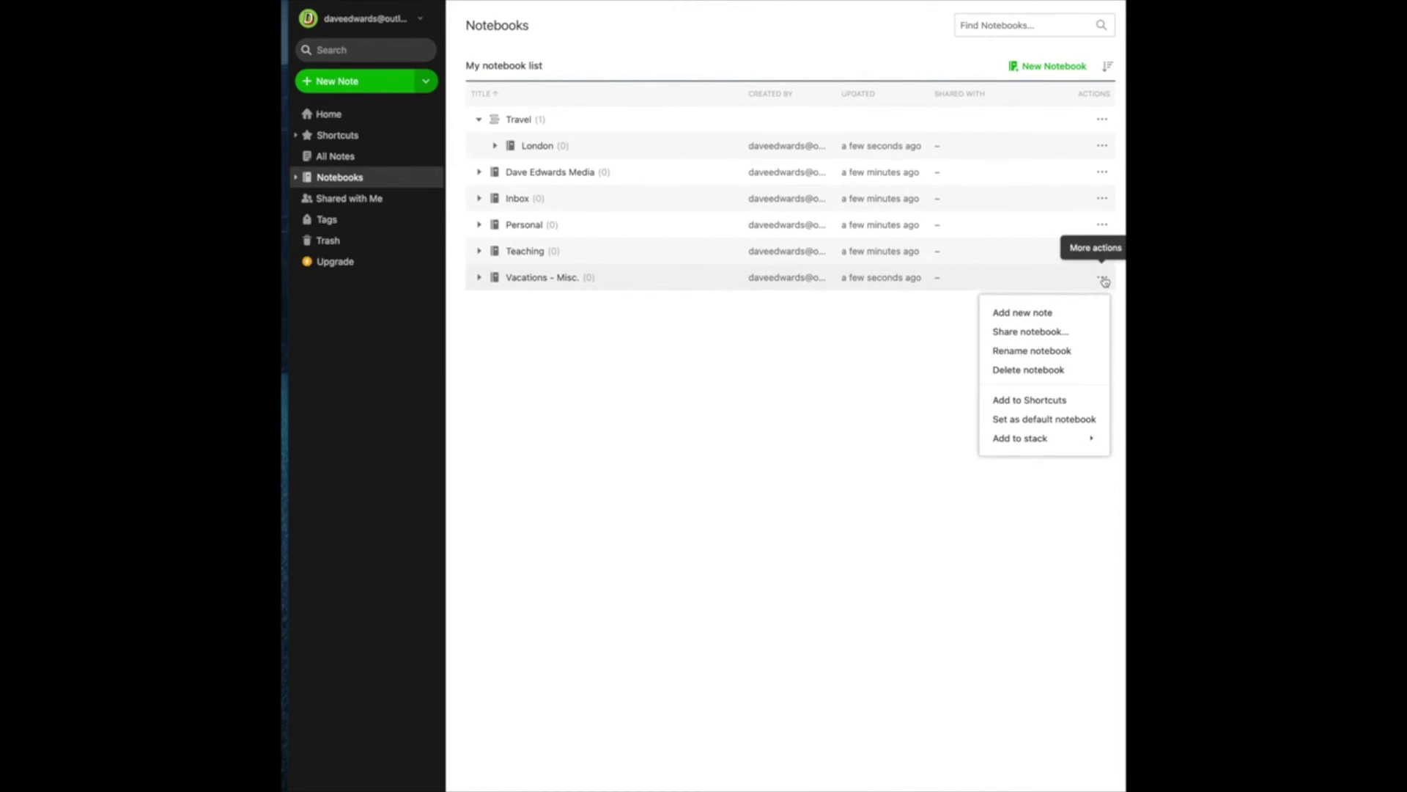
{"action": "mouse_move", "coordinate": [1062, 443]}
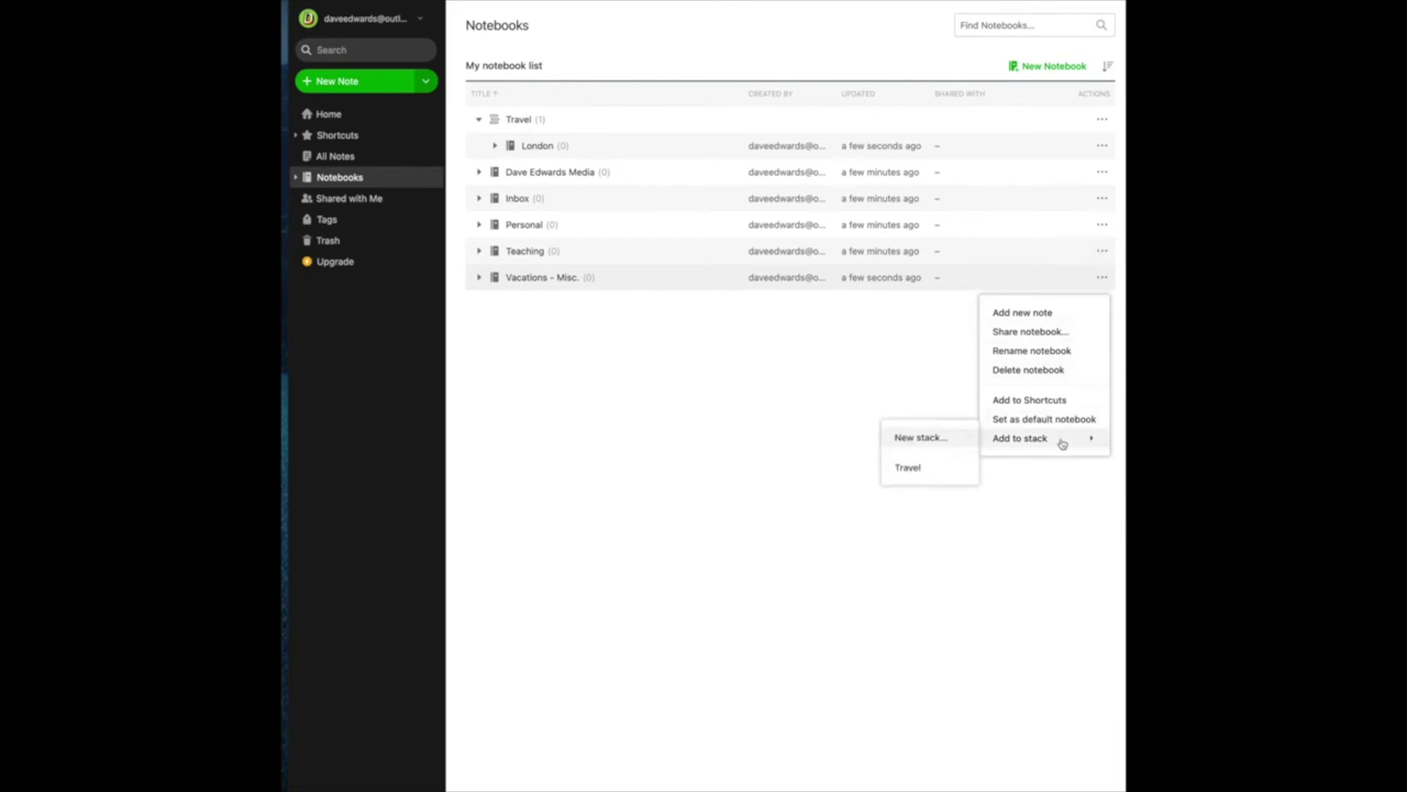
{"action": "left_click", "coordinate": [909, 469]}
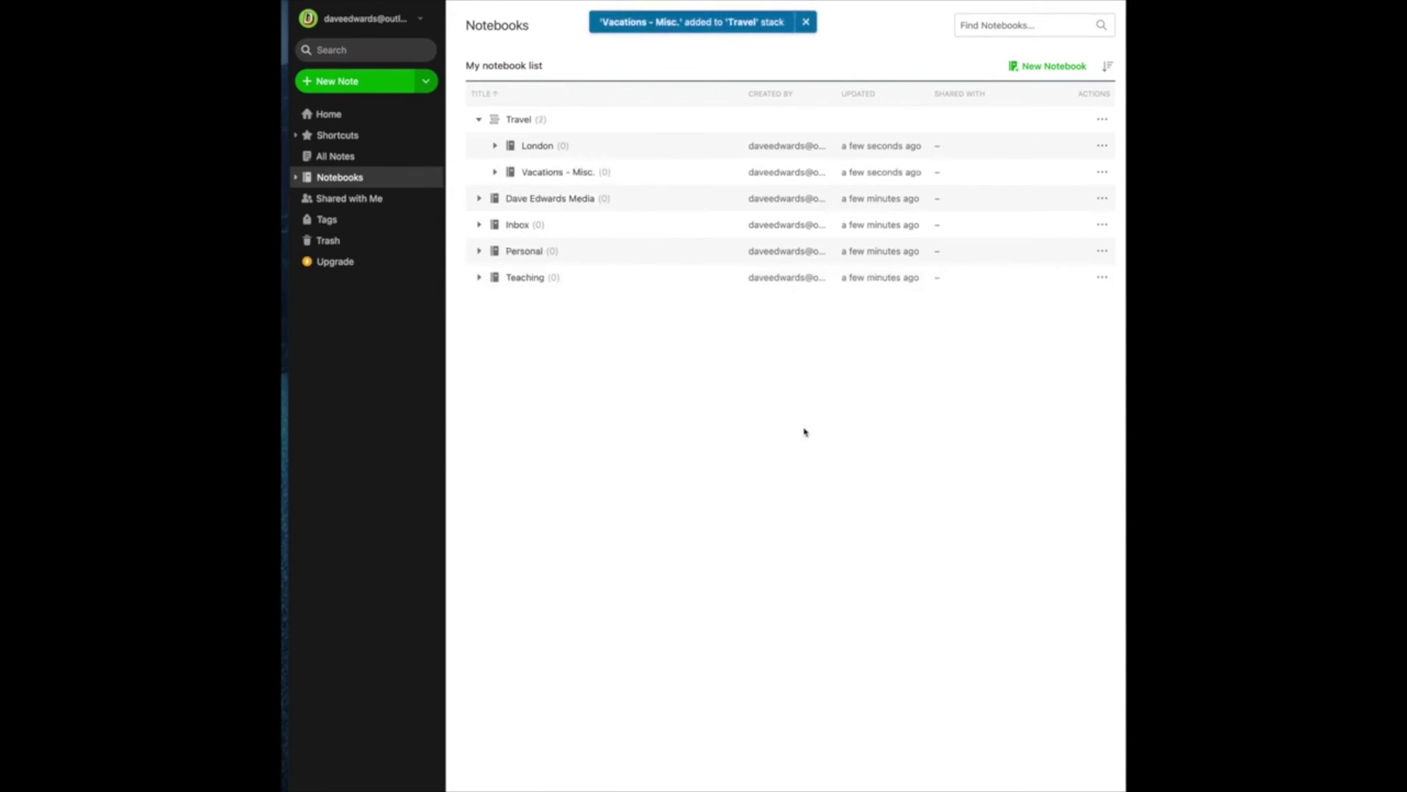
{"action": "left_click", "coordinate": [479, 121]}
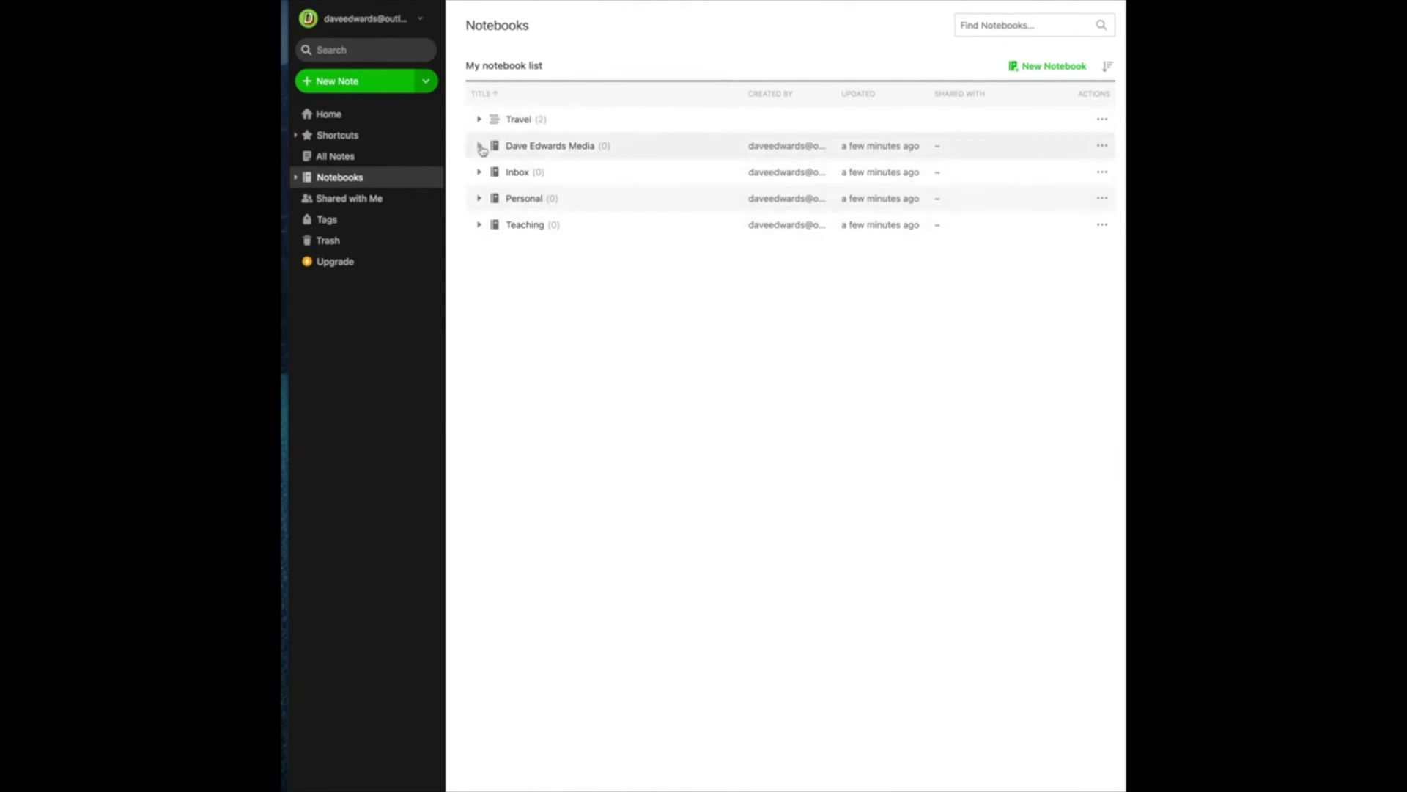
{"action": "left_click", "coordinate": [480, 121]}
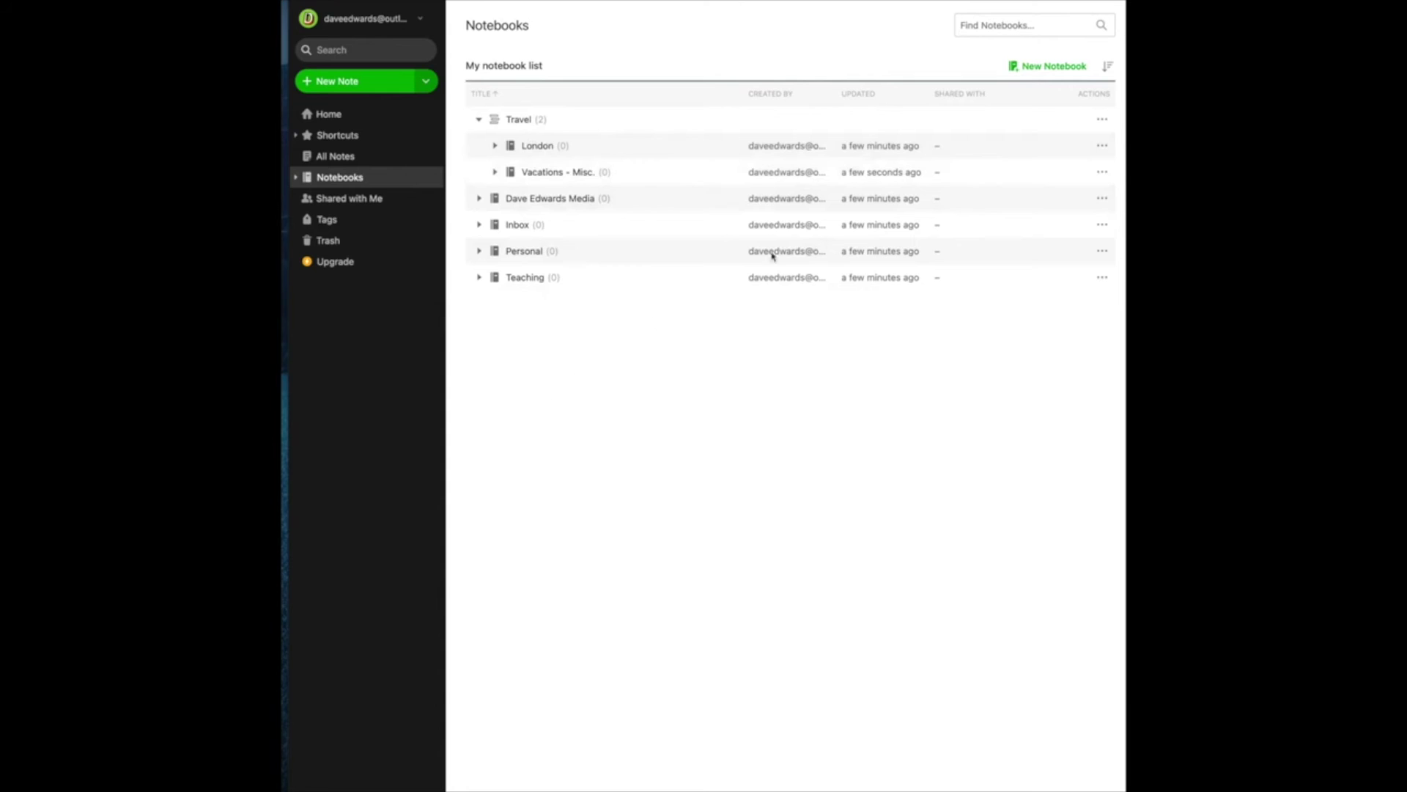
Step: Create a new notebook named 'DisneyWorld'
{"action": "left_click", "coordinate": [1044, 66]}
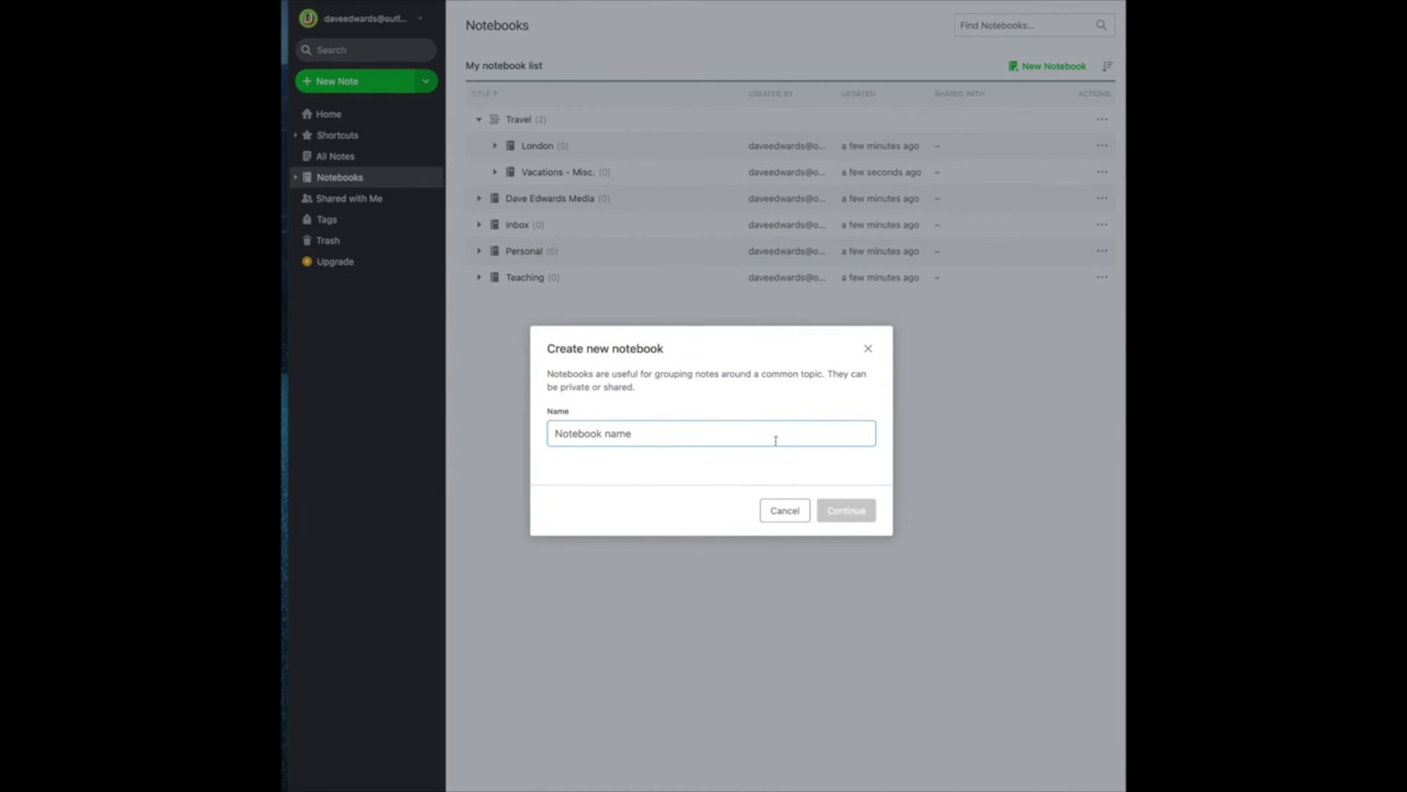
{"action": "type", "text": "D"}
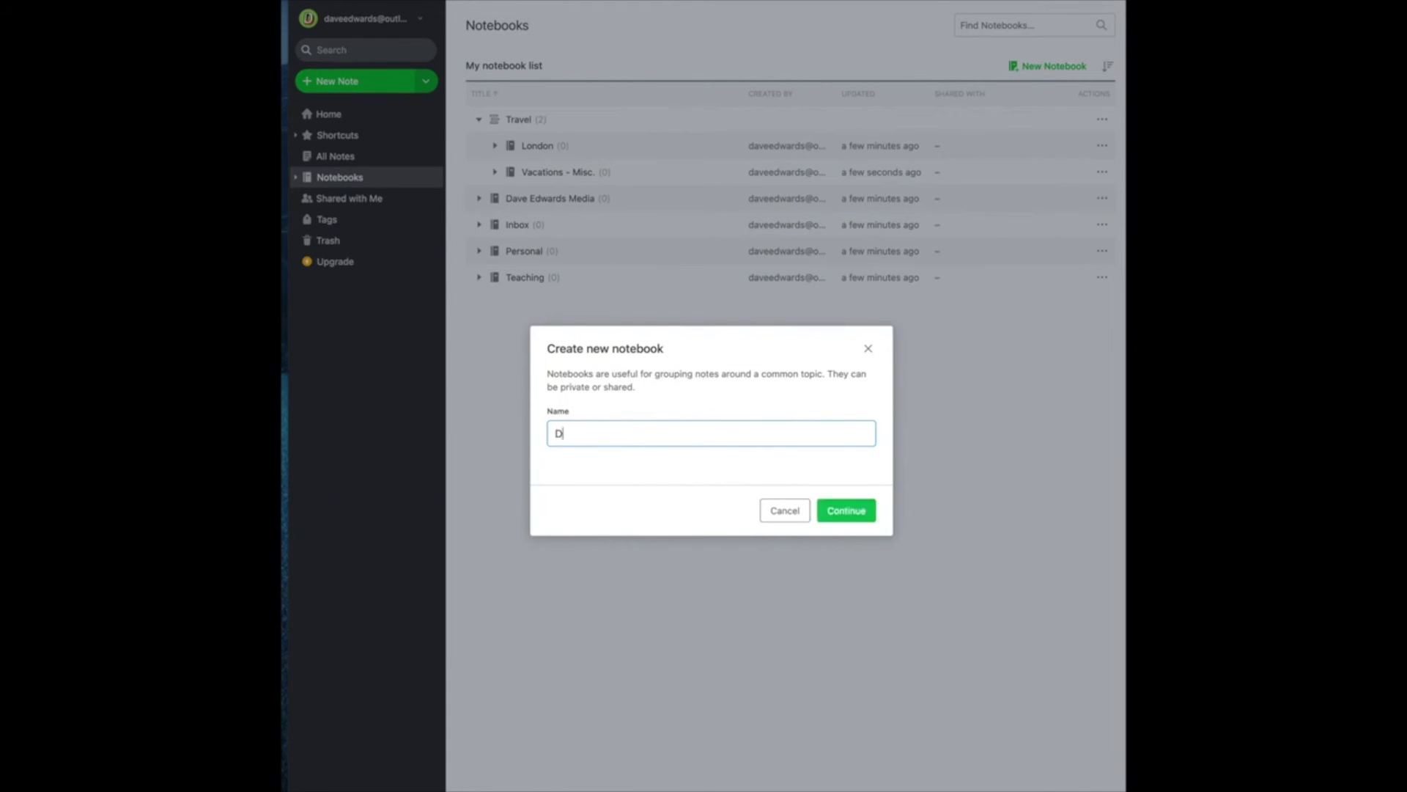
{"action": "type", "text": "isneyWorld"}
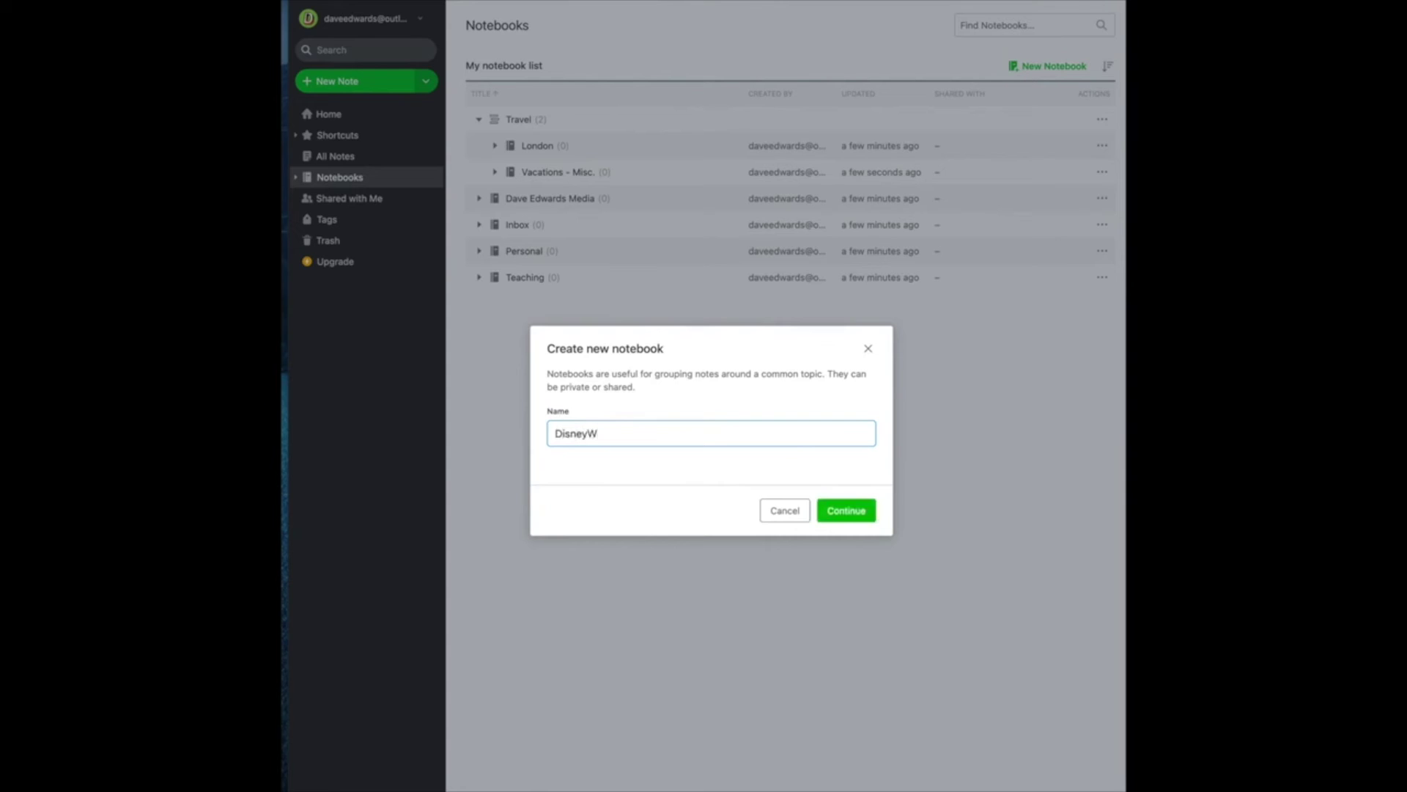
{"action": "left_click", "coordinate": [844, 509]}
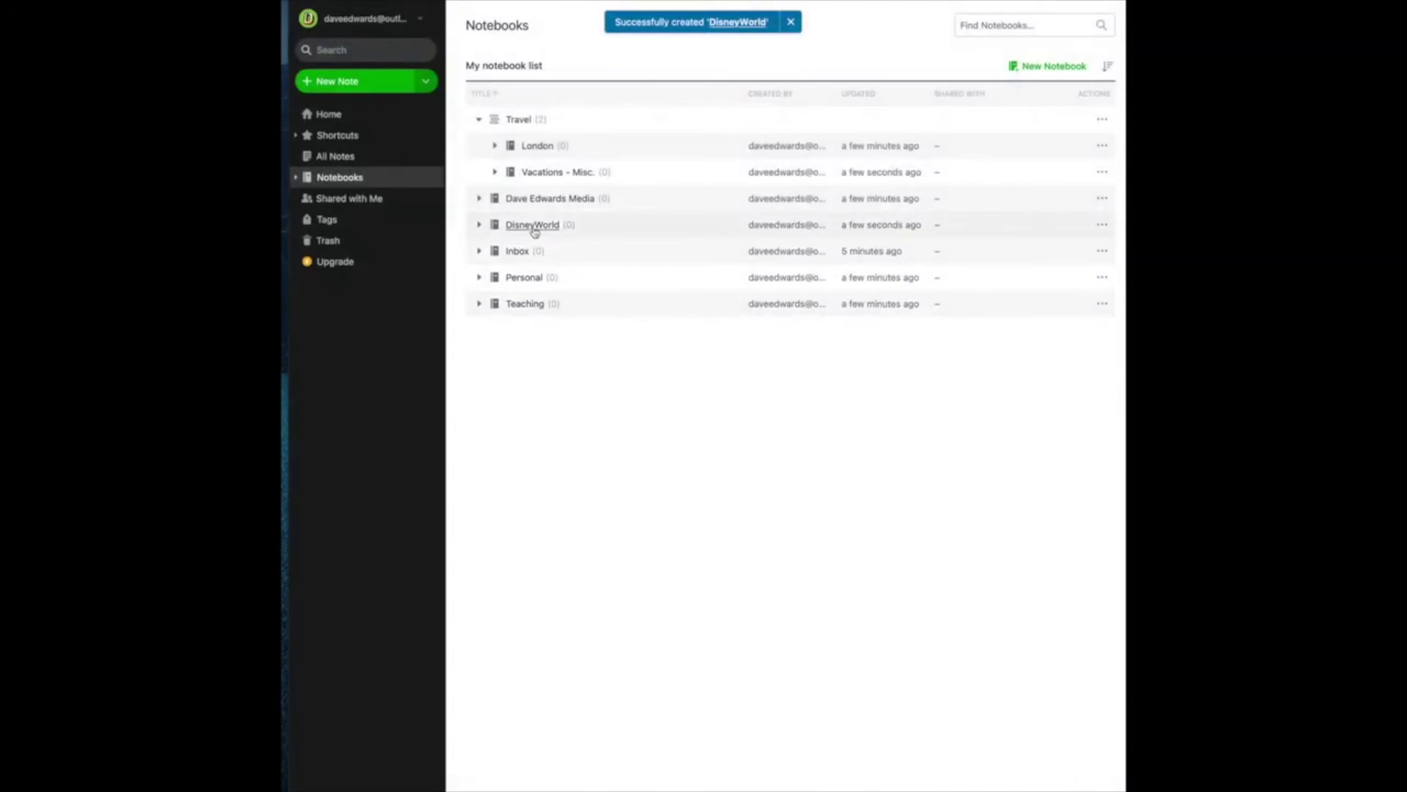
Step: Add DisneyWorld to the Travel stack
{"action": "left_click", "coordinate": [1103, 229]}
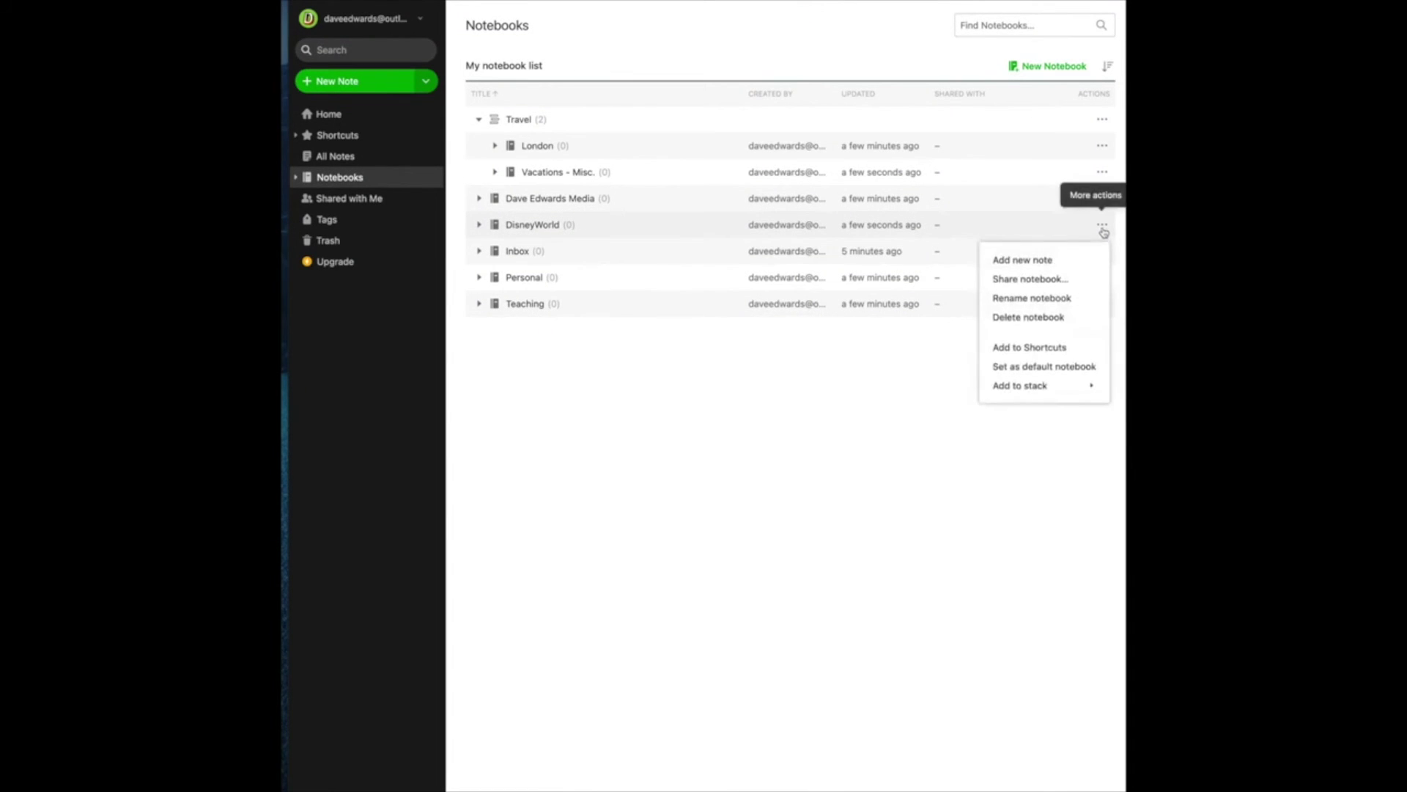
{"action": "mouse_move", "coordinate": [1026, 385]}
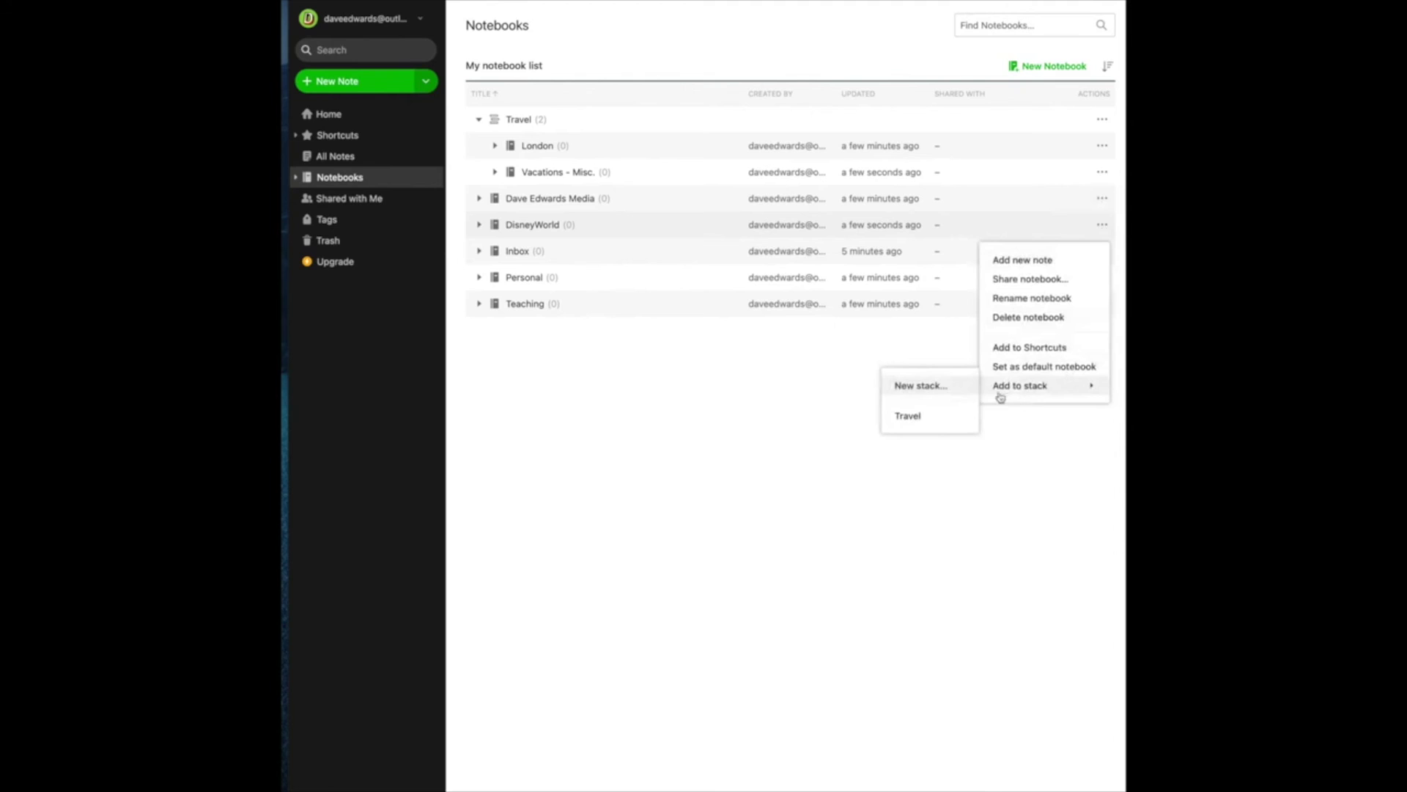
{"action": "left_click", "coordinate": [909, 416]}
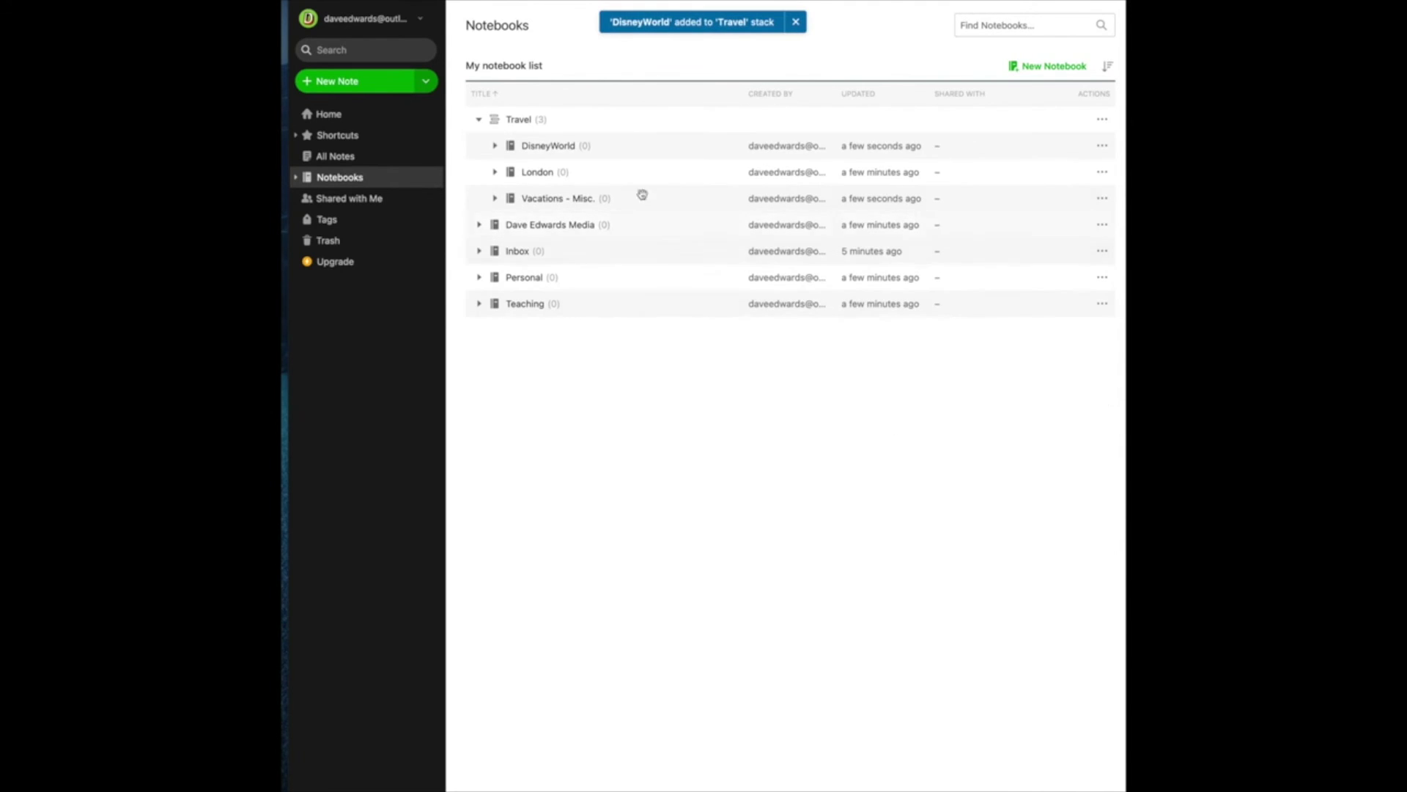
{"action": "left_click", "coordinate": [478, 120]}
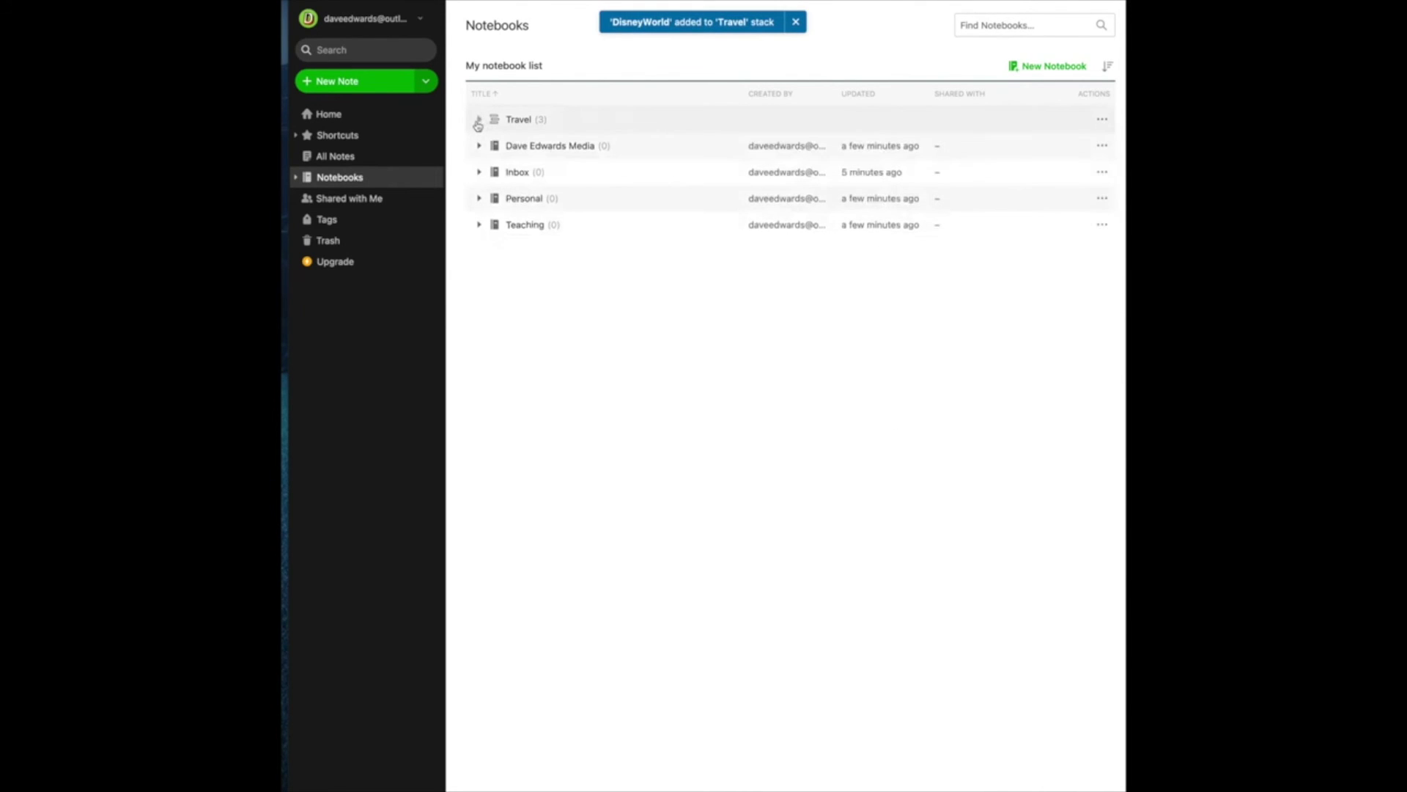
{"action": "left_click", "coordinate": [478, 121]}
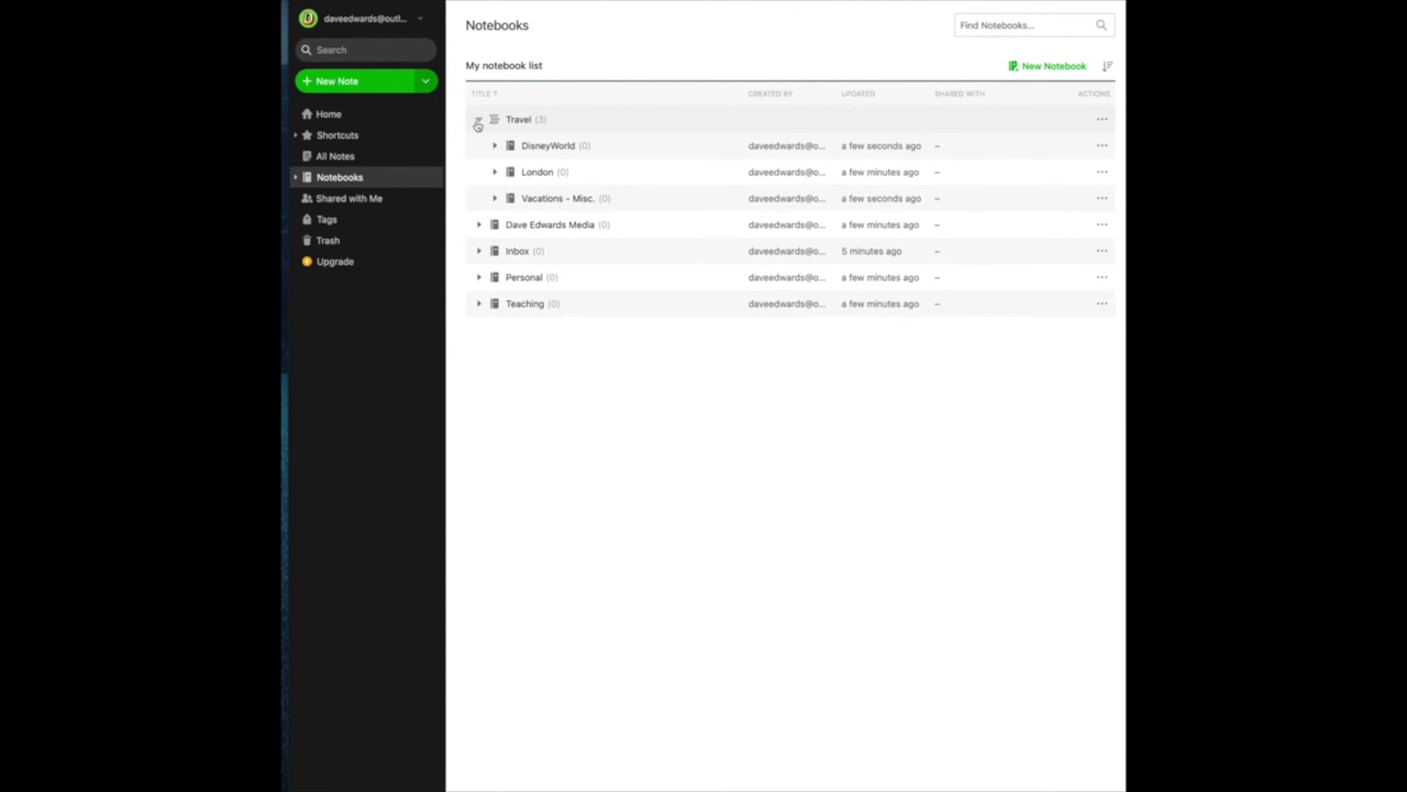
{"action": "left_click", "coordinate": [478, 121]}
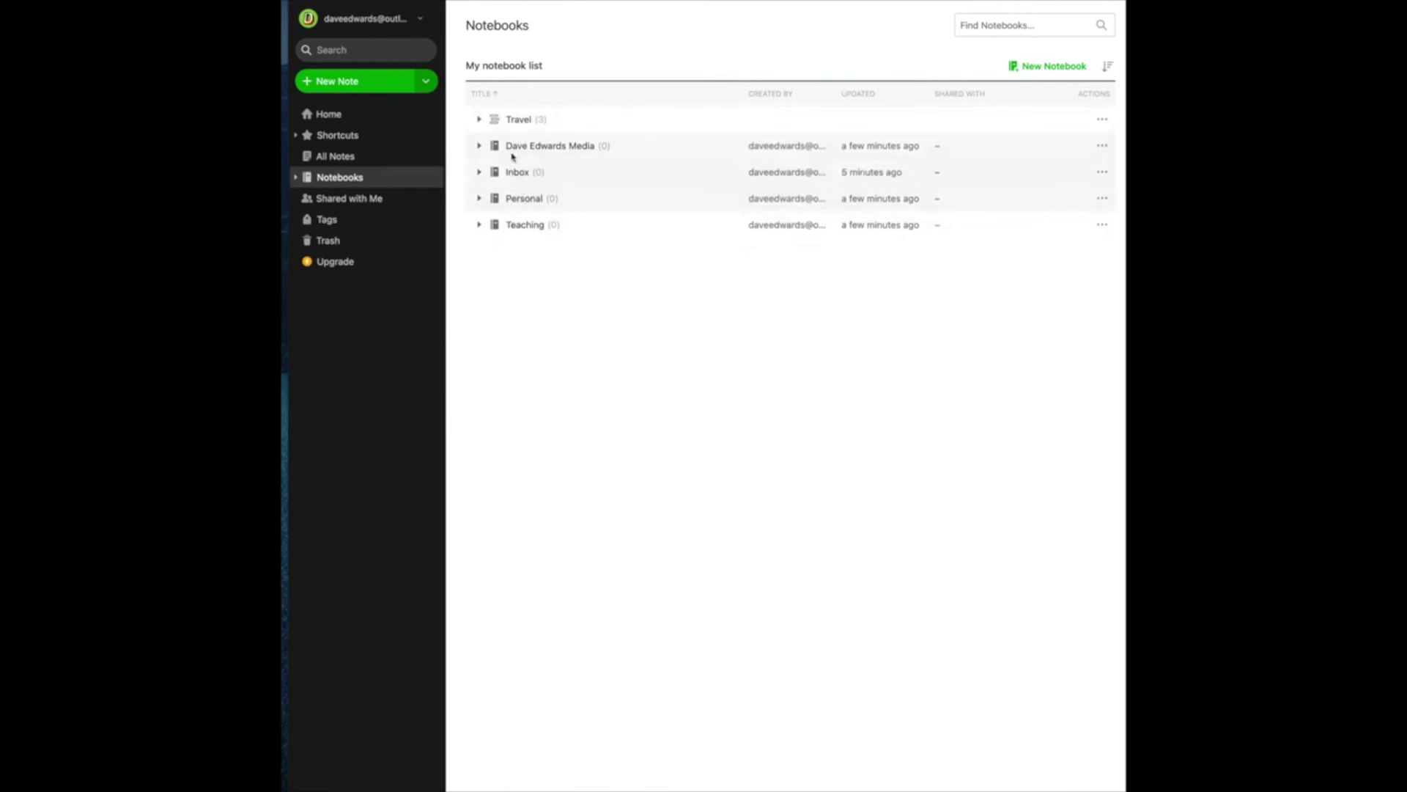
{"action": "left_click", "coordinate": [479, 119]}
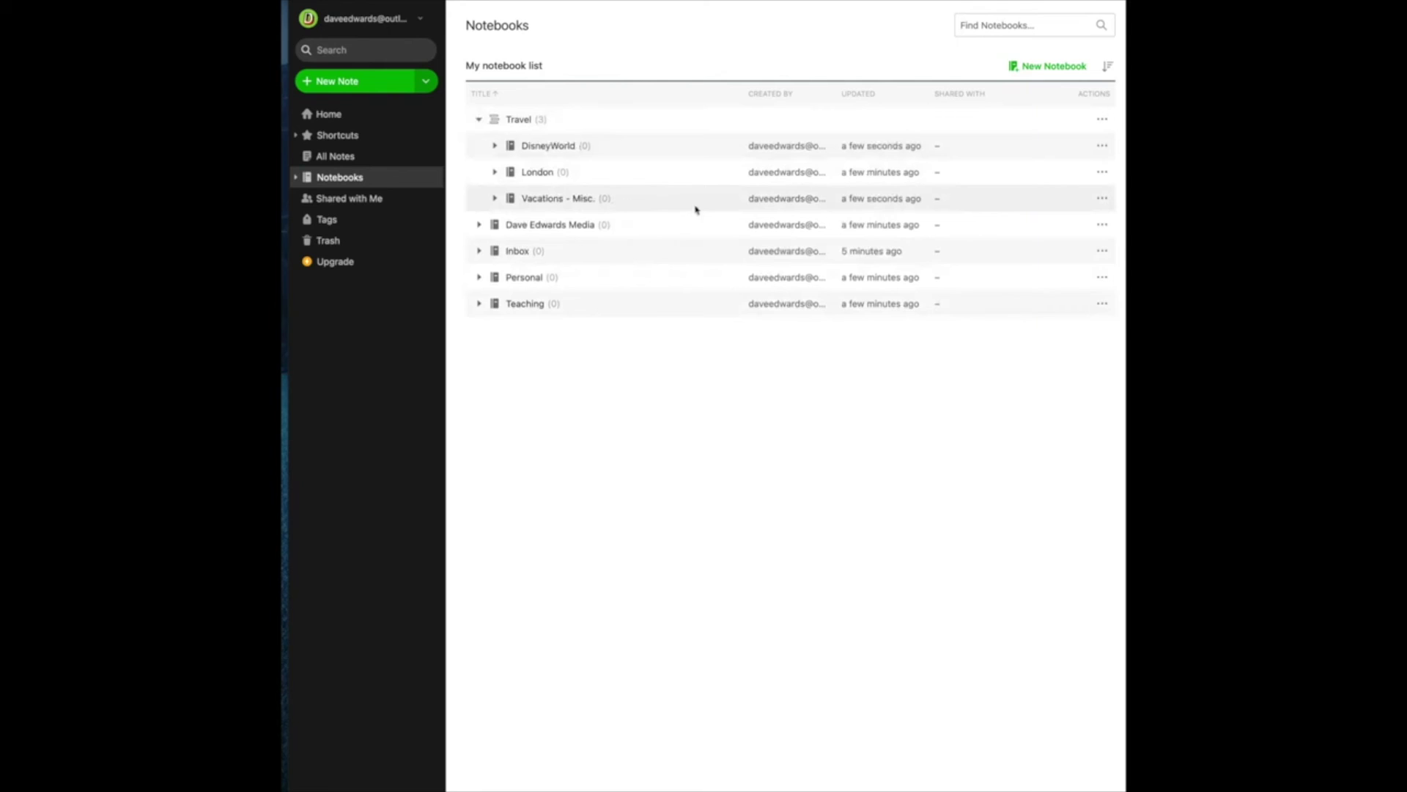
{"action": "left_click", "coordinate": [1102, 199]}
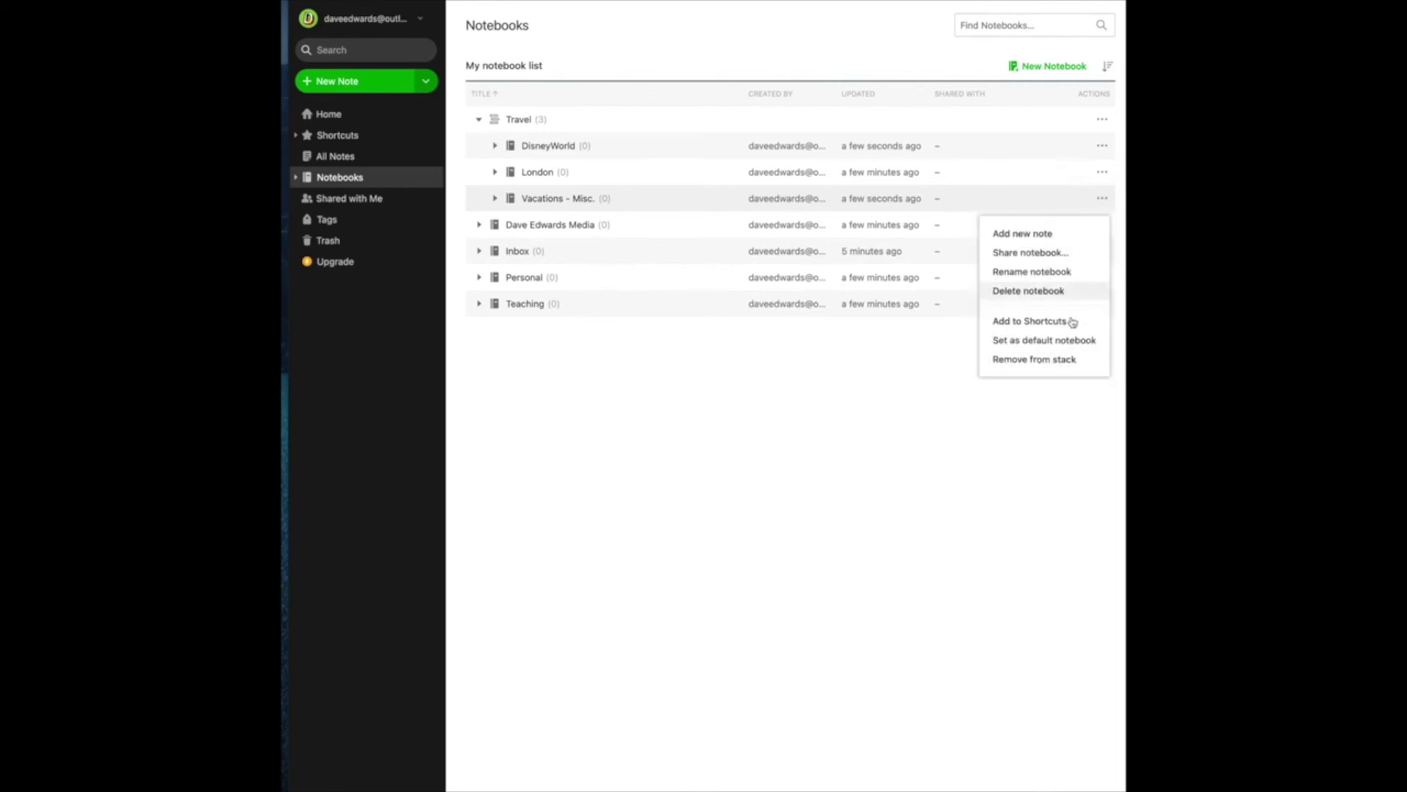
Step: Remove the Vacations - Misc. notebook from the Travel stack
{"action": "left_click", "coordinate": [1056, 360]}
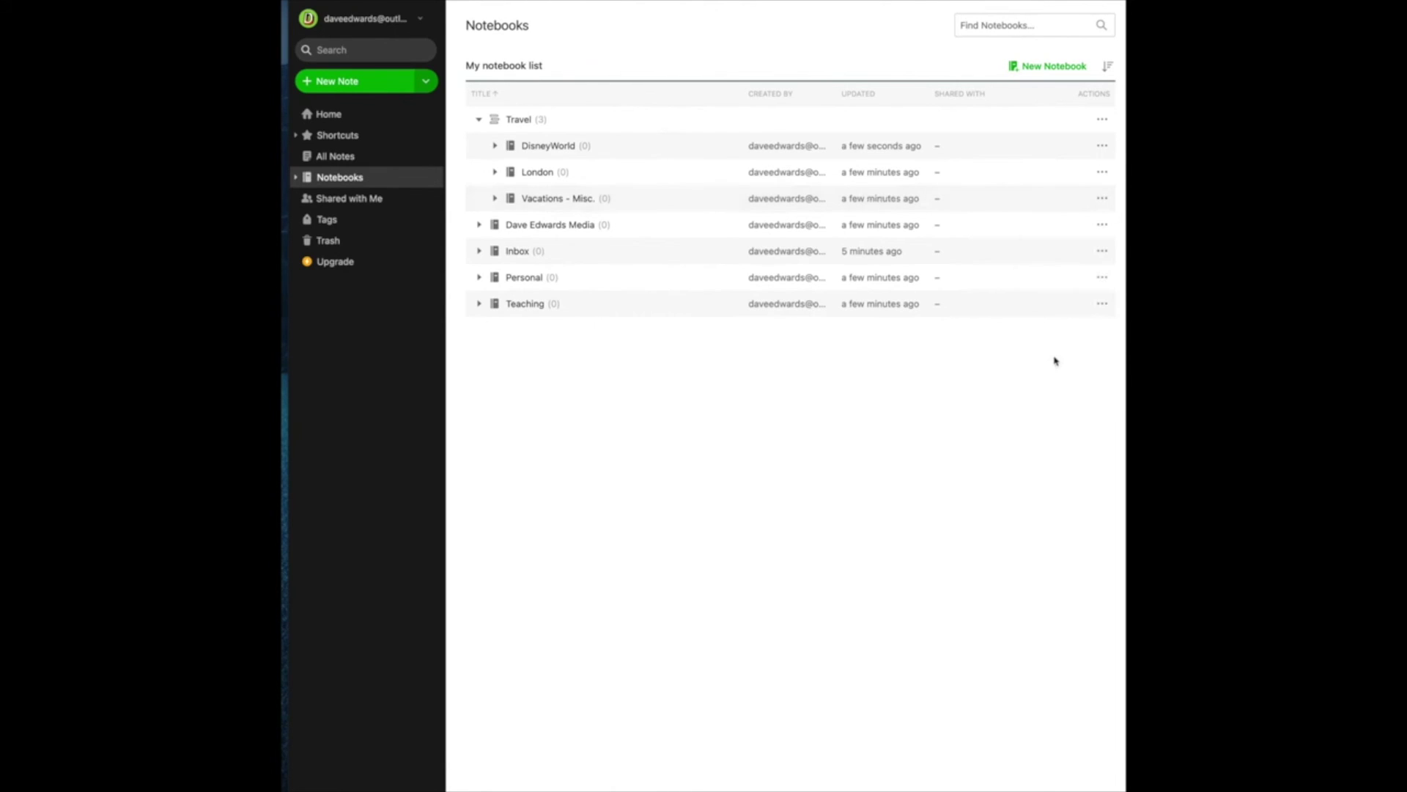